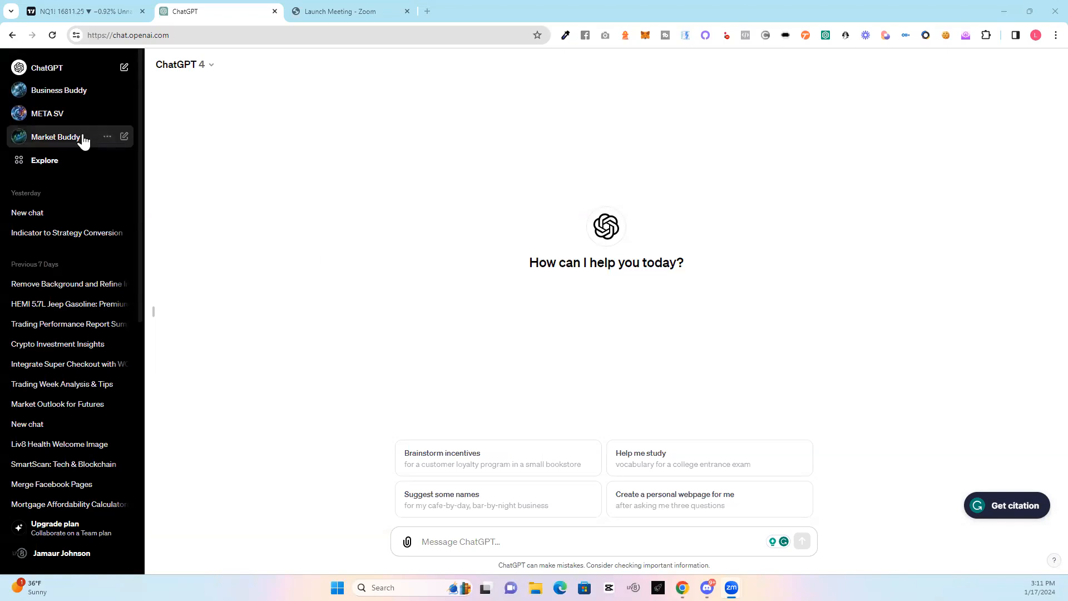
# - Ask the Market Buddy GPT to "give me a good strategy for trading Nas 100 futures" and read through its reply
pyautogui.click(44, 143)
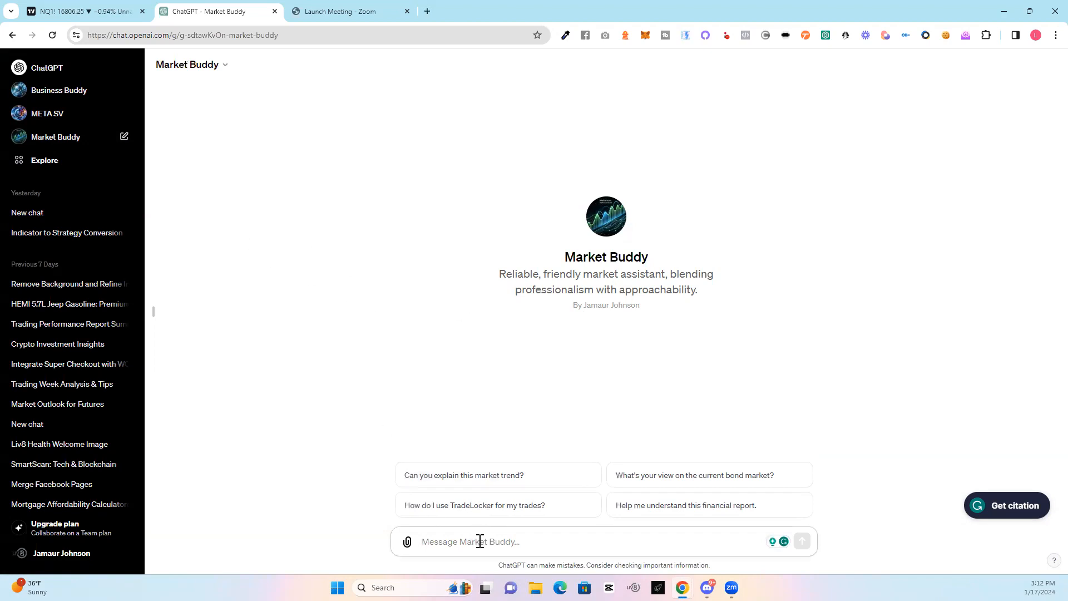
pyautogui.write('give me a good st')
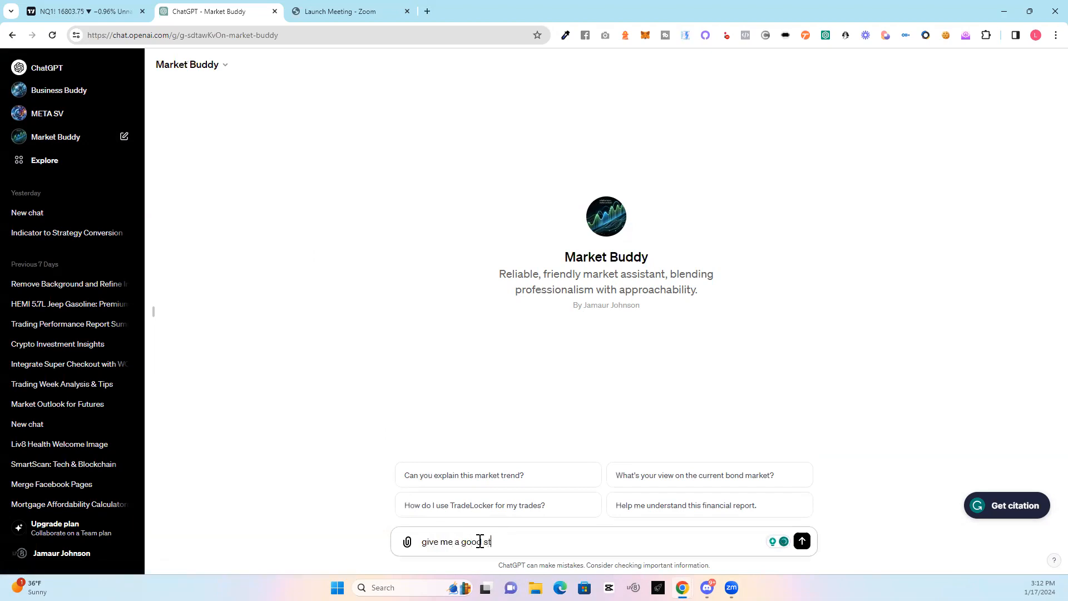
pyautogui.write('rategy for trading Nas 100 futures')
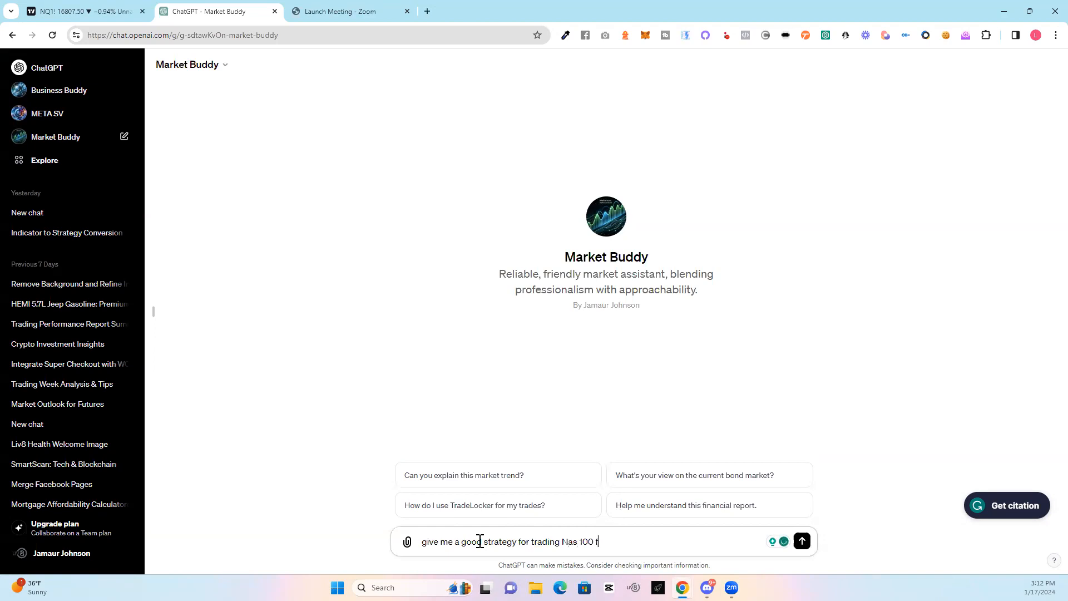
pyautogui.press('Return')
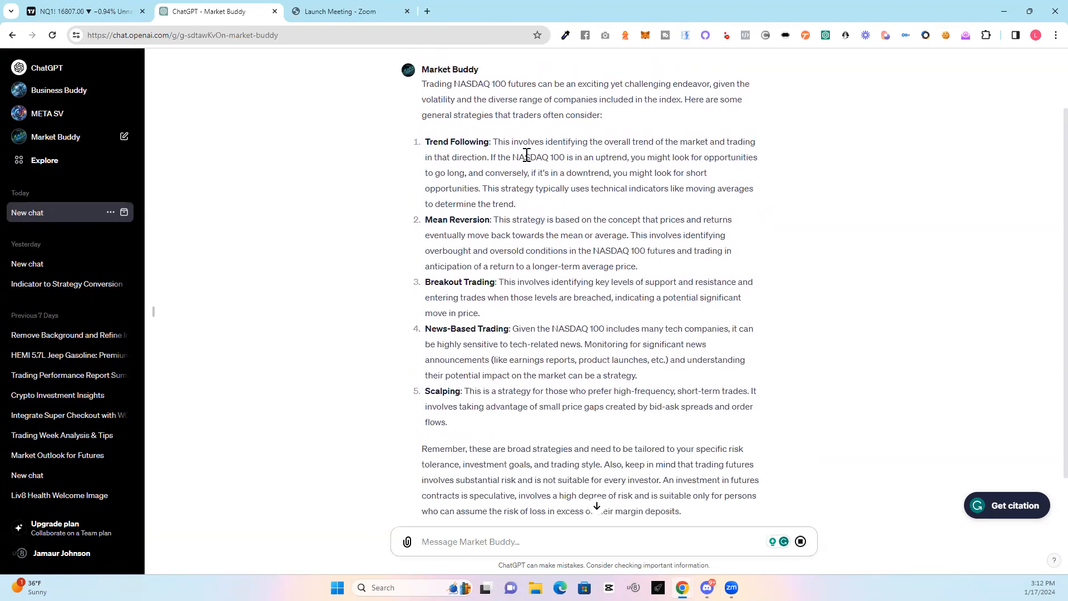
pyautogui.scroll(1, 527, 154)
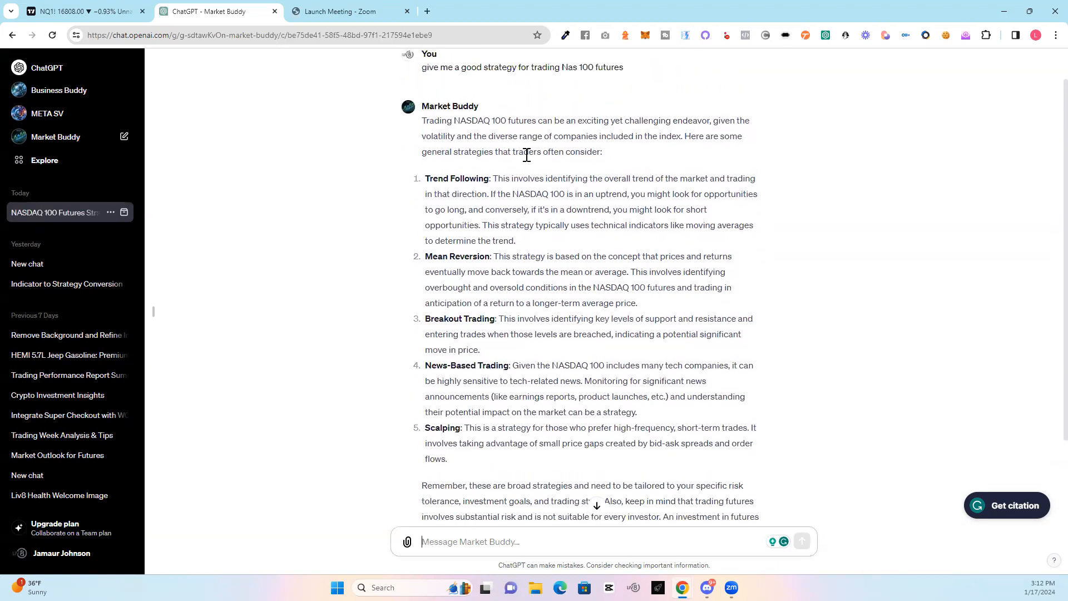
pyautogui.scroll(-1, 526, 154)
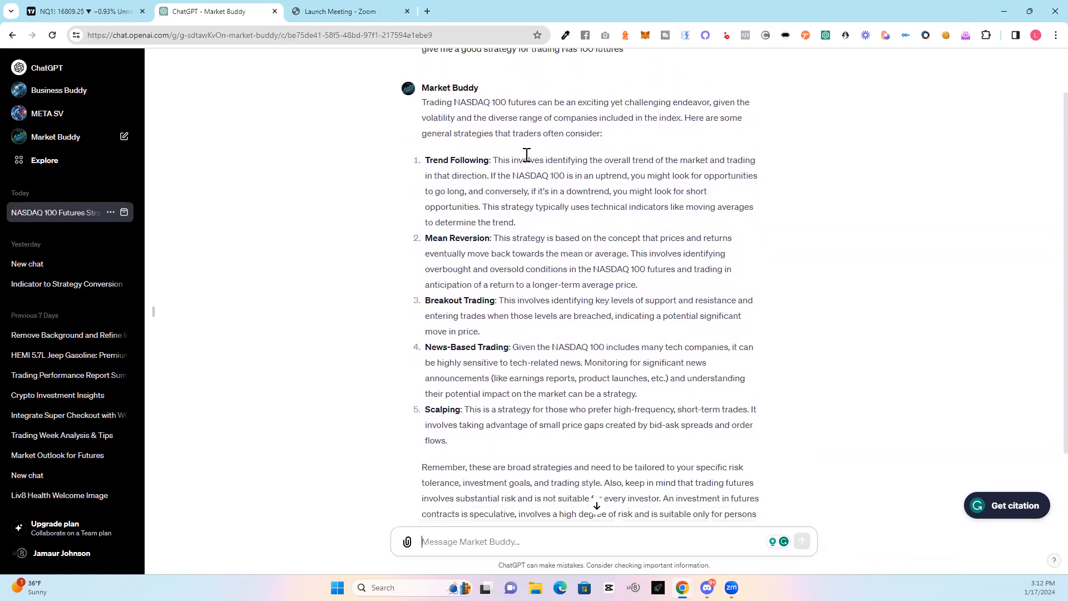
pyautogui.scroll(-2, 526, 155)
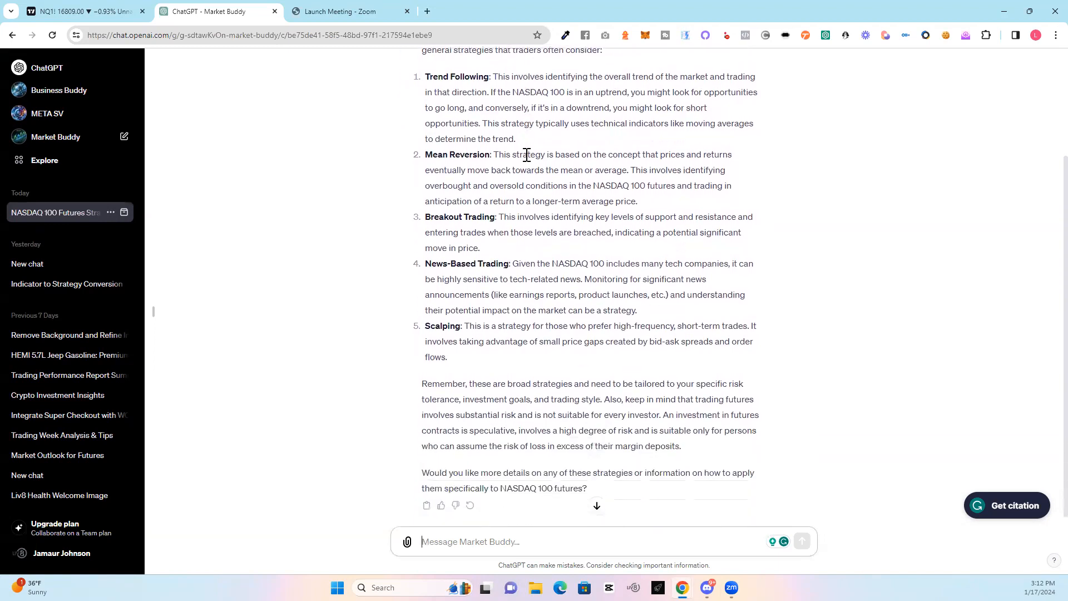
pyautogui.scroll(-1, 526, 155)
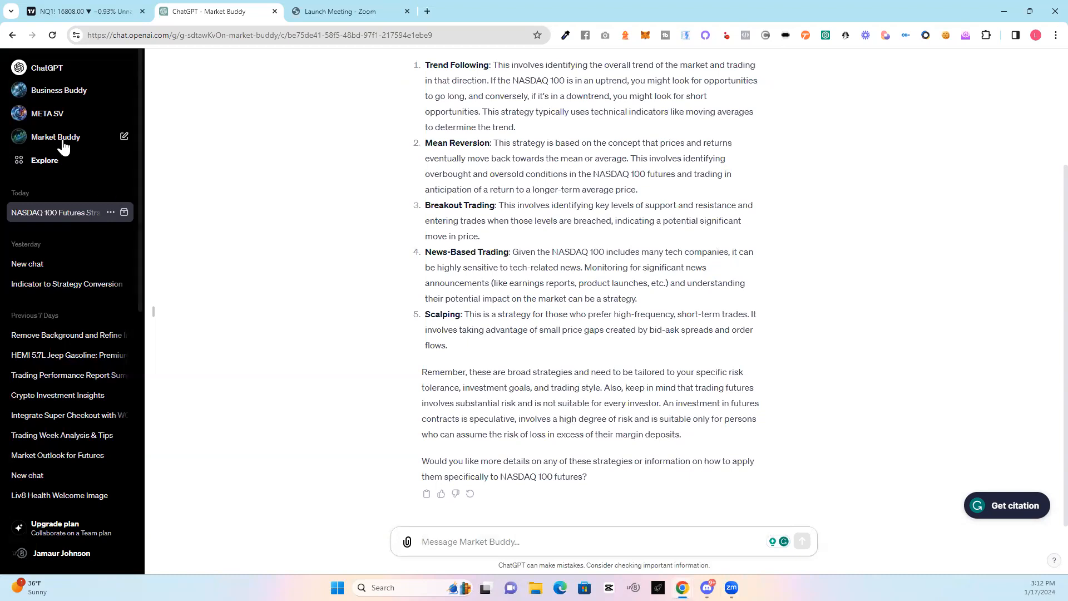
# - View the META SV GPT and its available options, and open the overview of existing GPTs
pyautogui.click(49, 118)
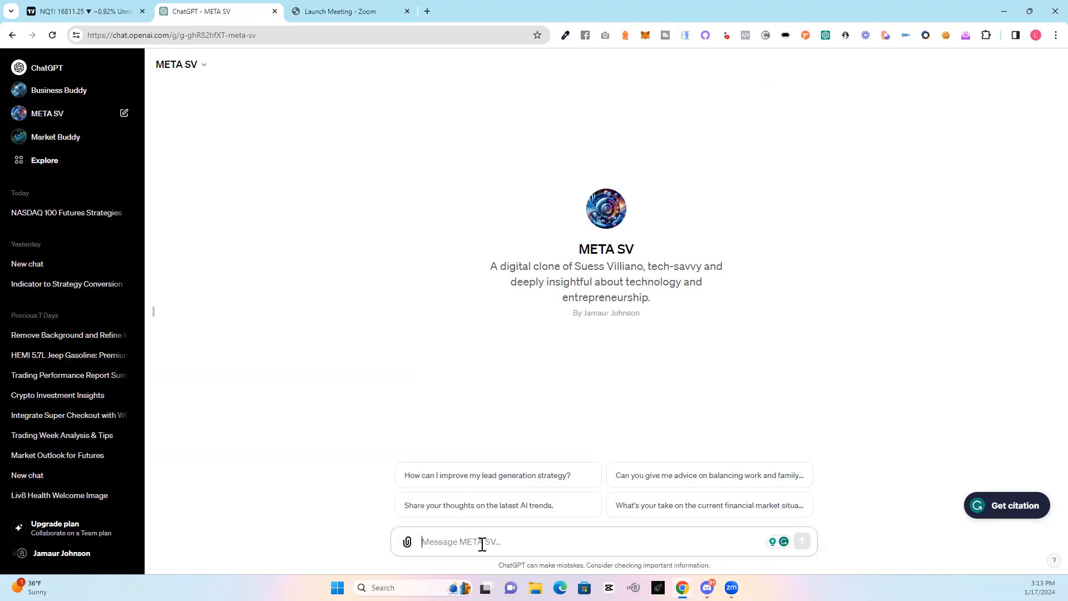
pyautogui.click(205, 67)
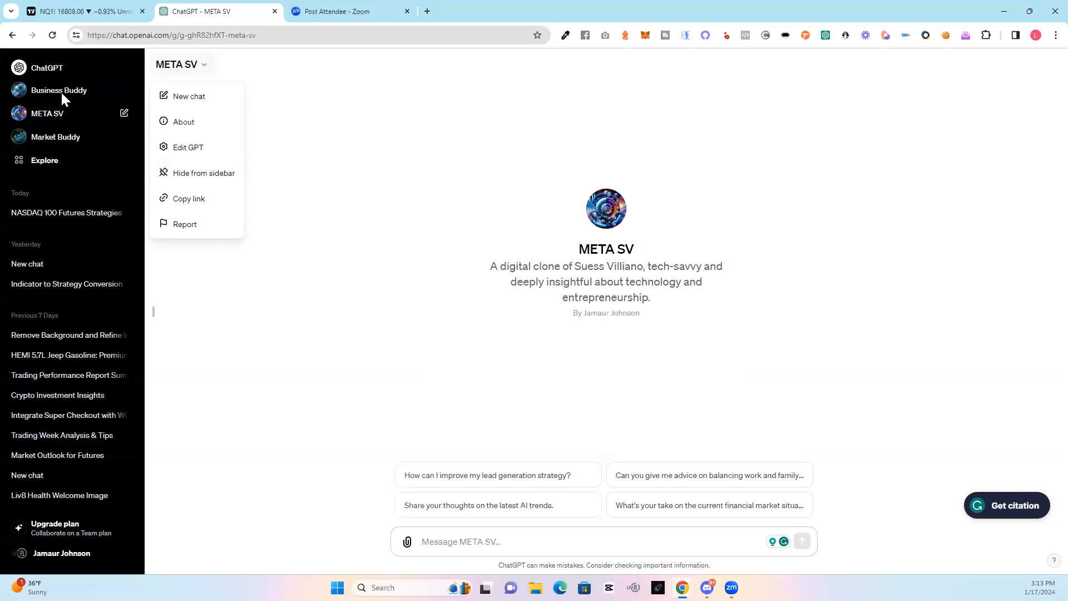
pyautogui.click(42, 162)
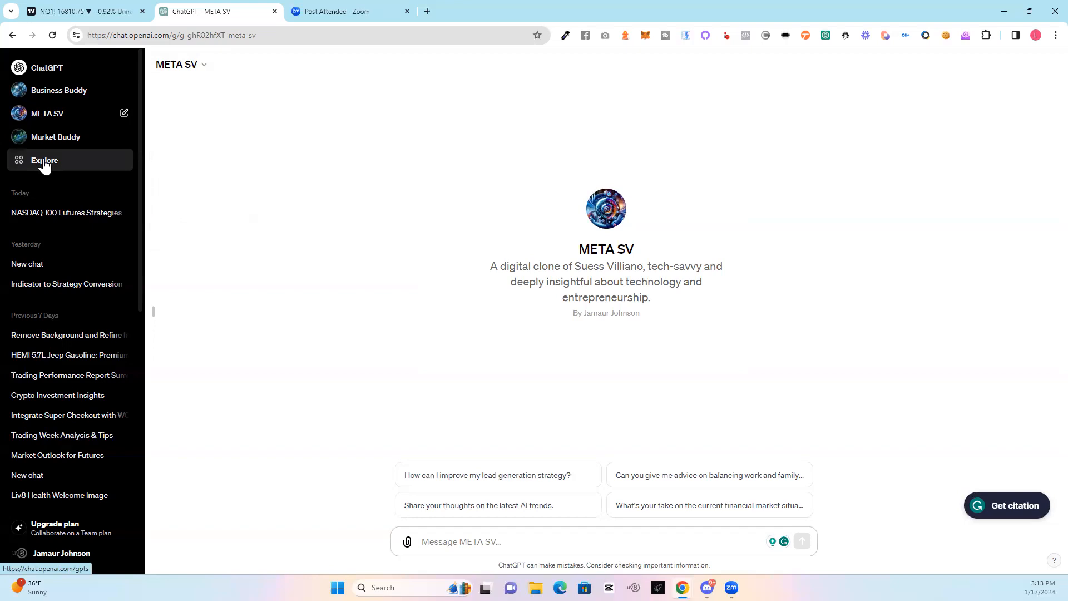
pyautogui.click(43, 165)
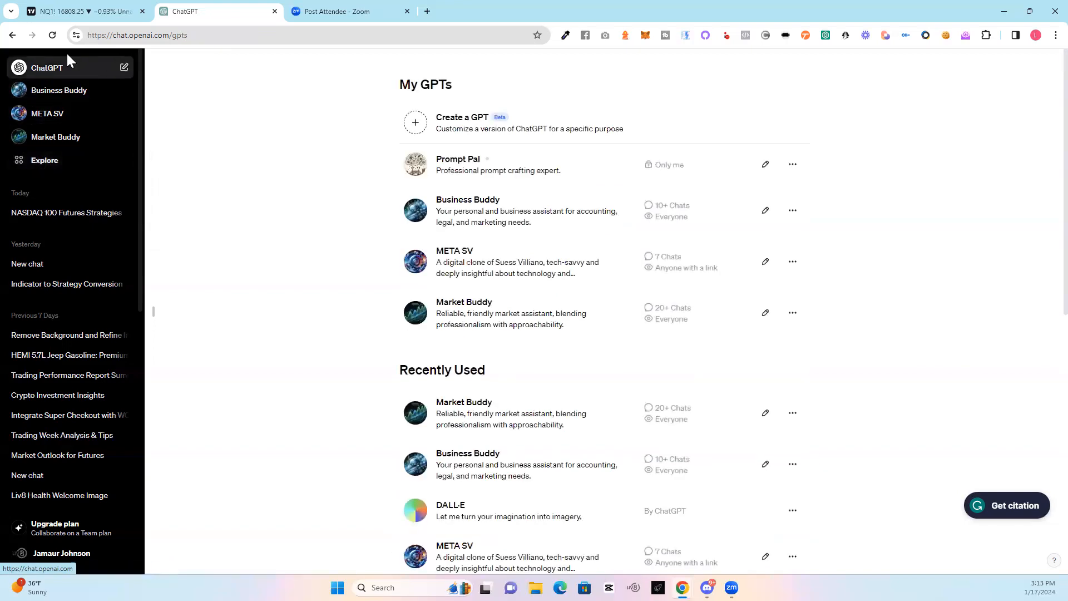
# - Go to platform.openai.com and look over the assistant-building and API topics on the developer overview page
pyautogui.click(259, 35)
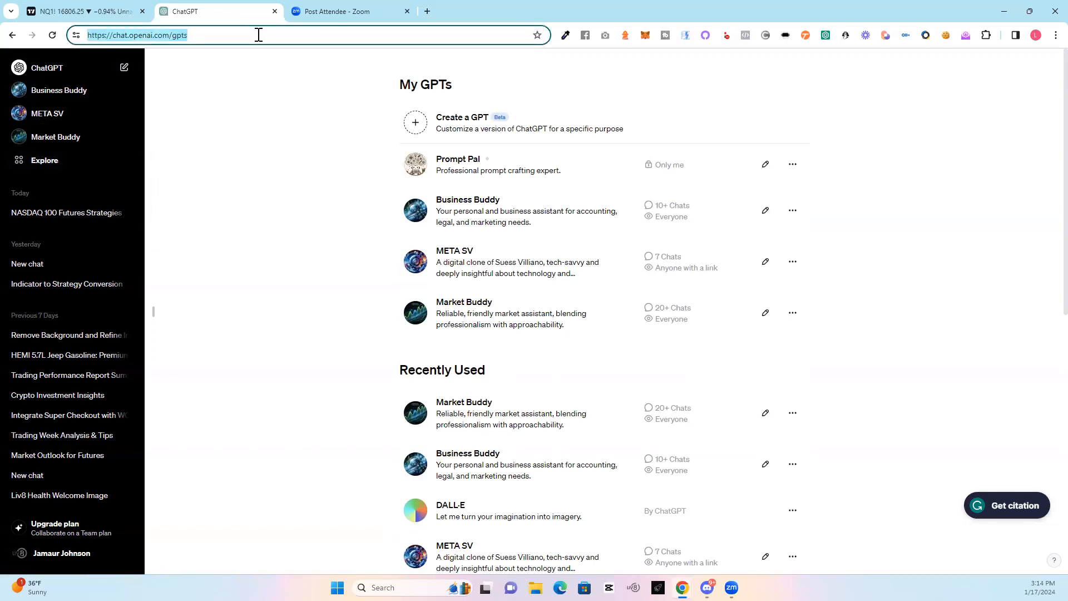
pyautogui.write('platform')
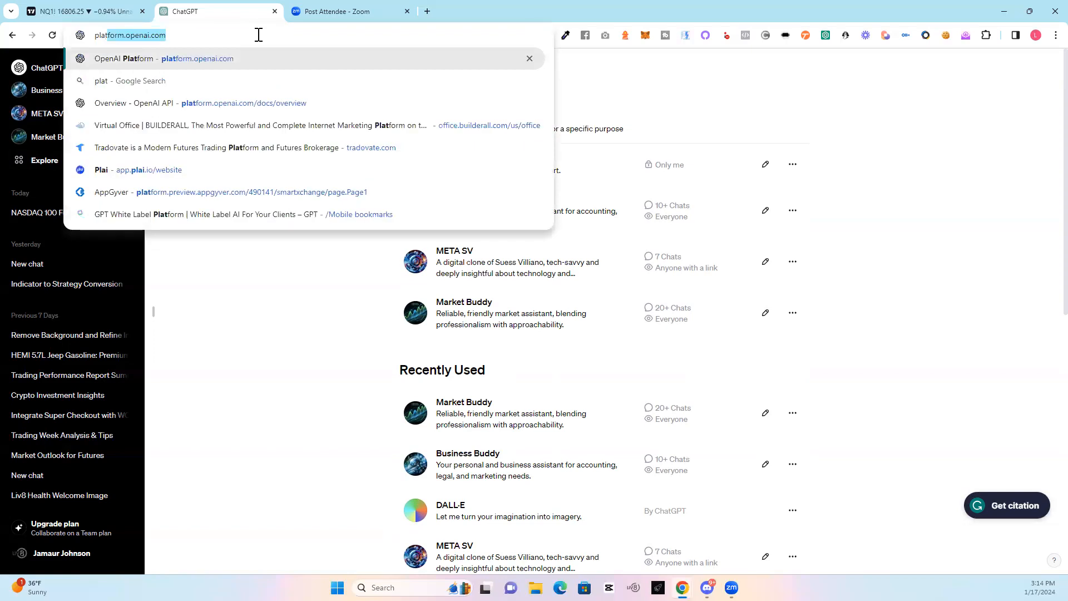
pyautogui.press('Return')
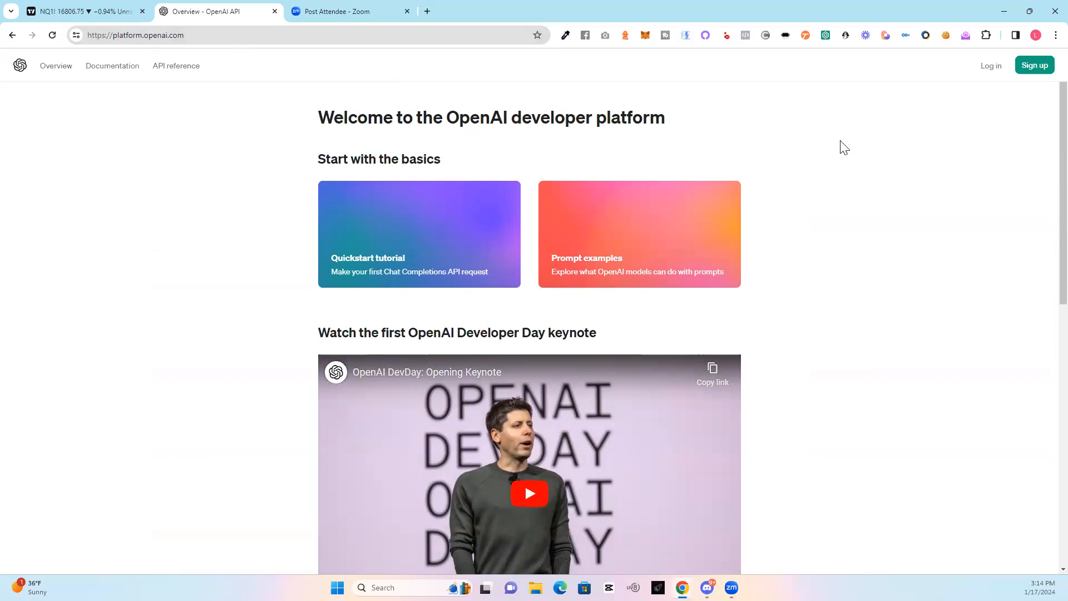
pyautogui.scroll(-5, 845, 146)
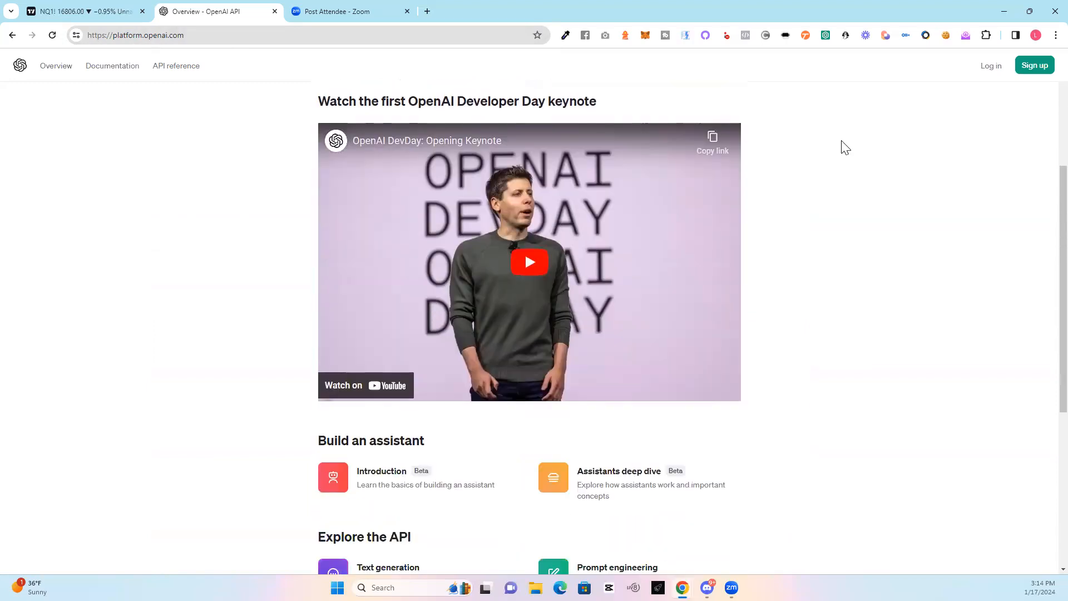
pyautogui.scroll(-3, 844, 145)
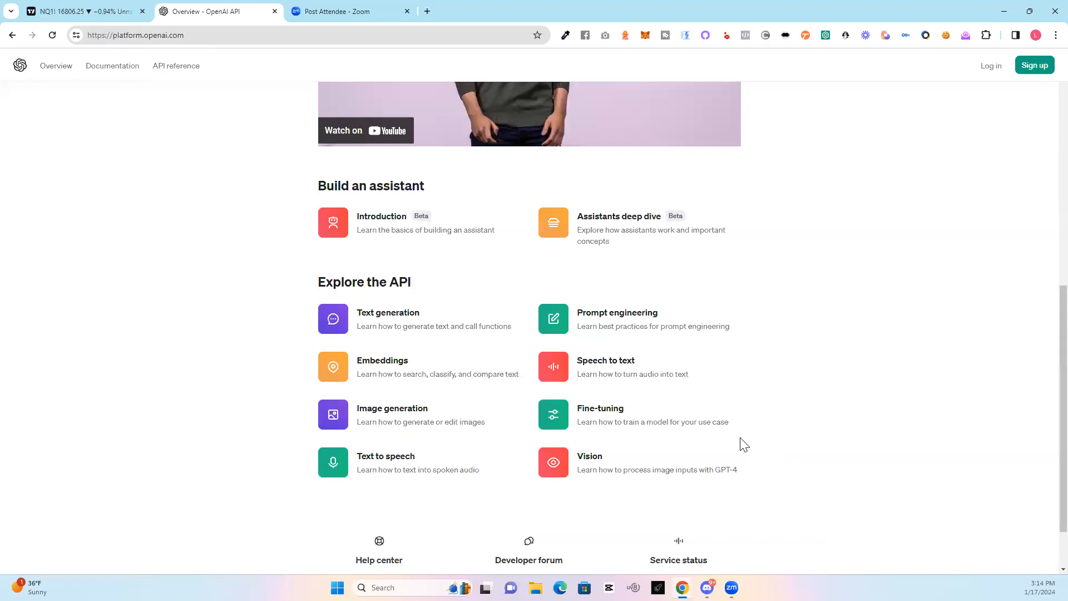
pyautogui.scroll(-2, 820, 403)
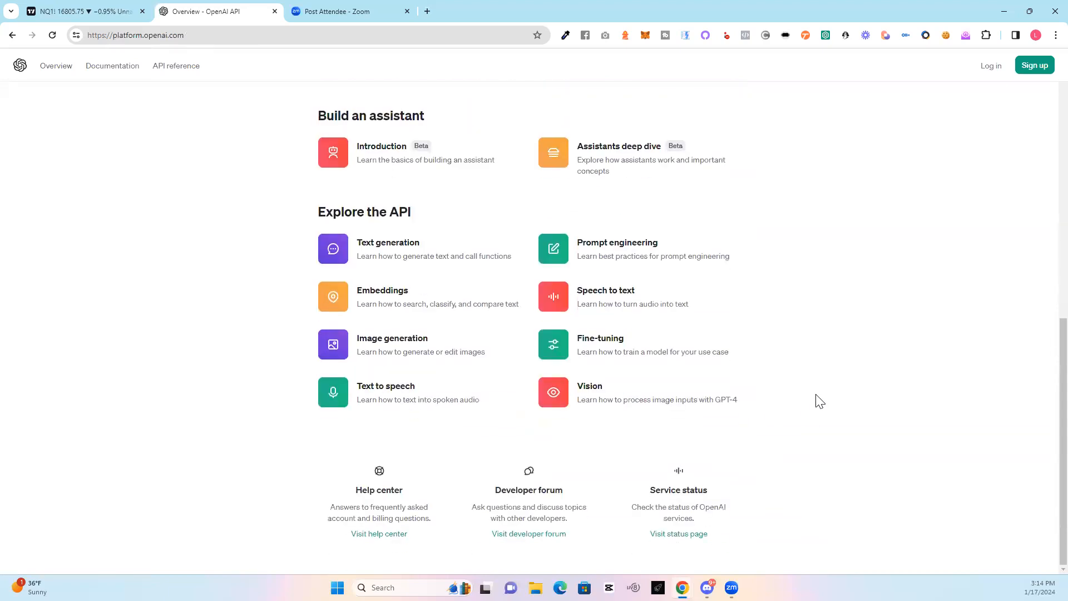
pyautogui.scroll(10, 820, 402)
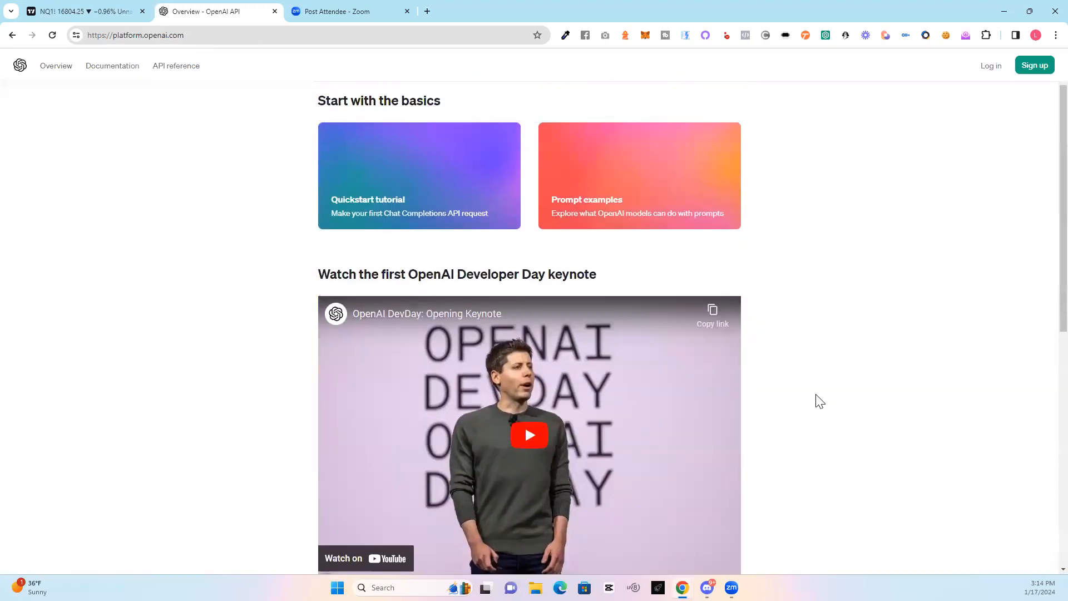
# - View the developer platform's account sign-up page and return to chat.openai.com
pyautogui.click(1024, 68)
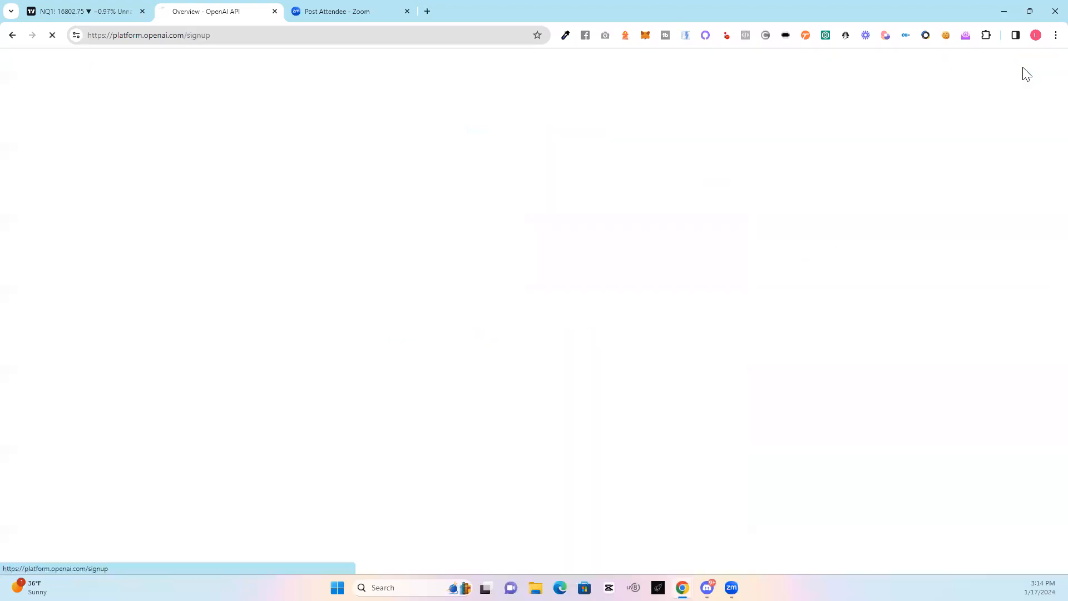
pyautogui.click(14, 36)
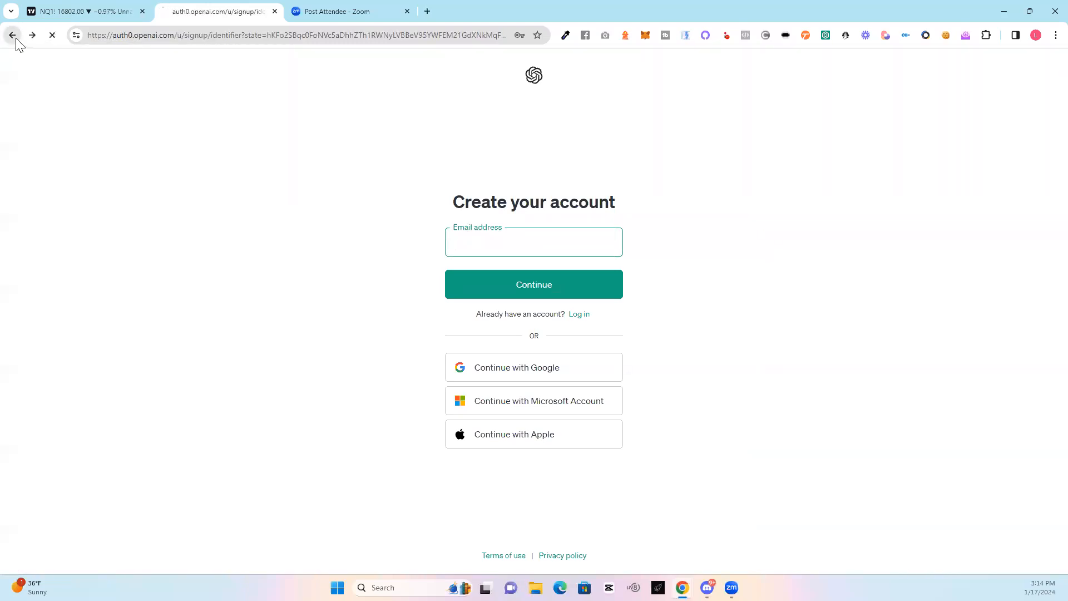
pyautogui.click(222, 36)
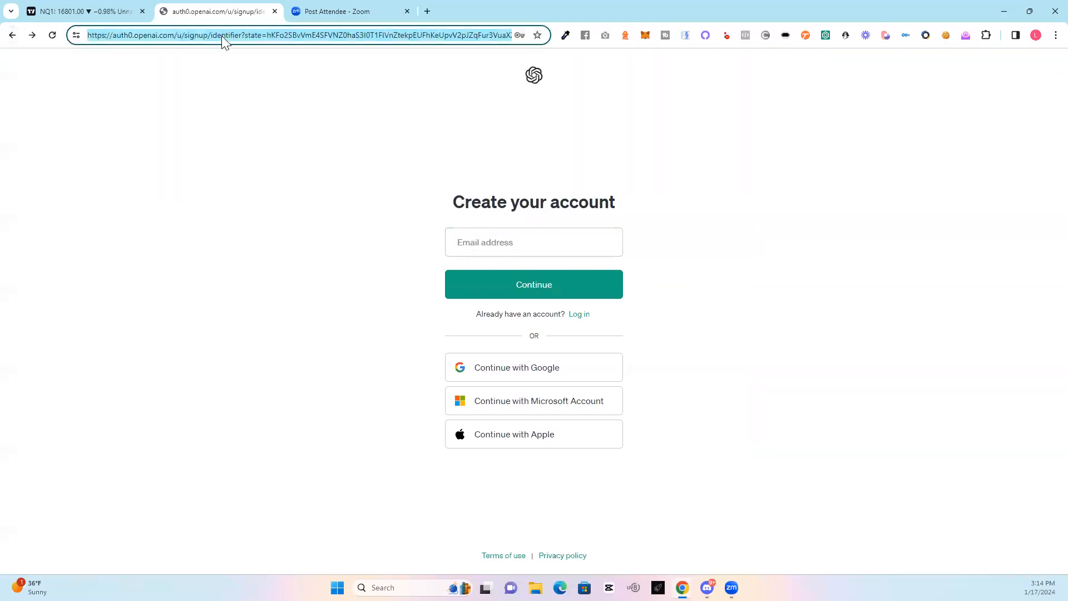
pyautogui.write('chat')
pyautogui.press('Return')
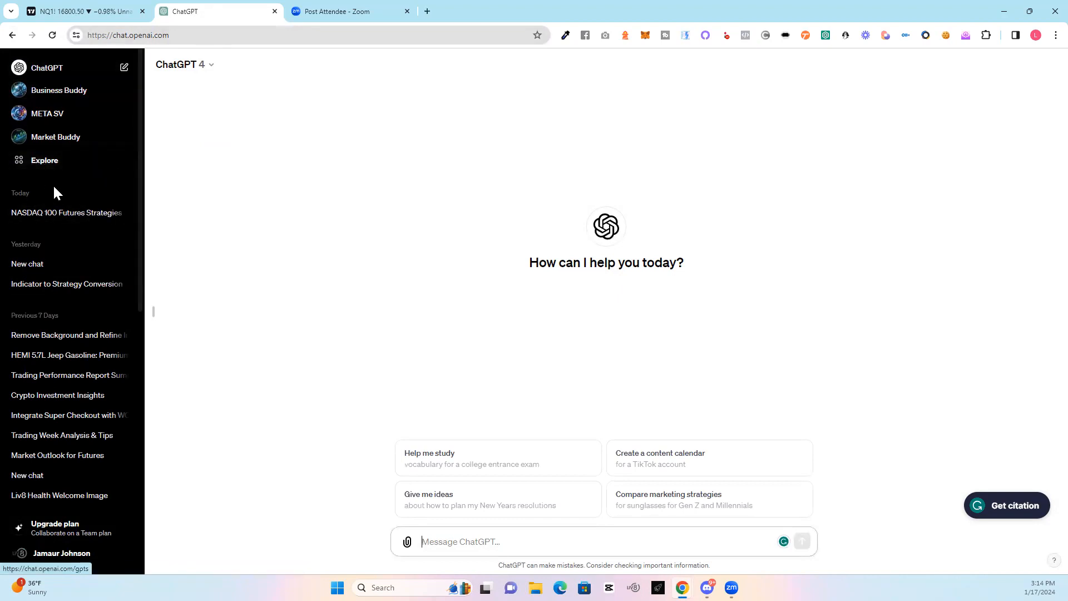
# - Browse the personal, recently used and ChatGPT-made GPTs on the Explore page, loading more entries of the ChatGPT-made list
pyautogui.click(33, 164)
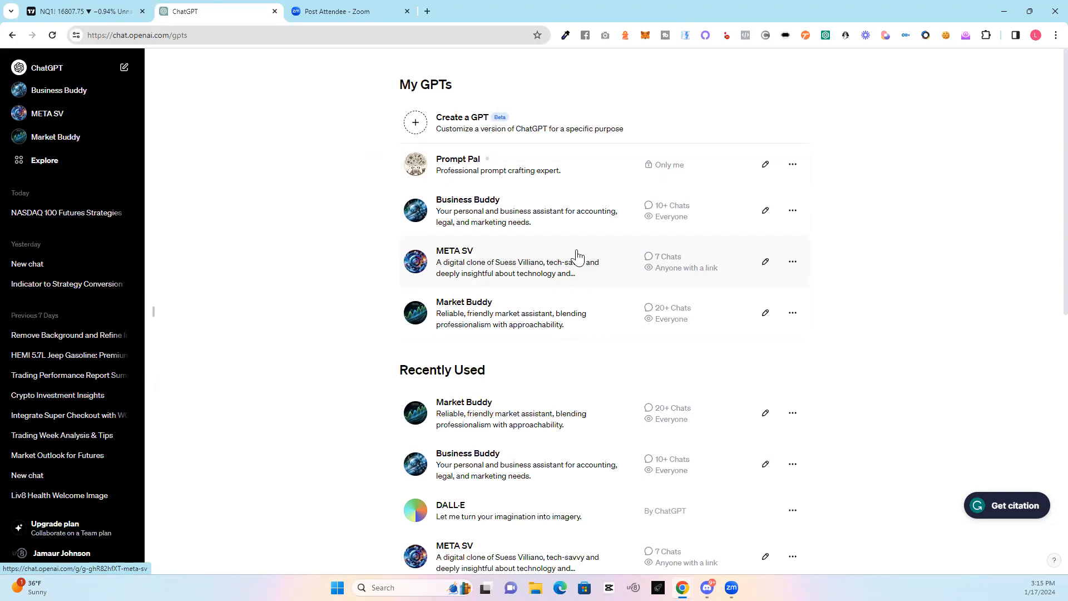
pyautogui.scroll(-5, 577, 256)
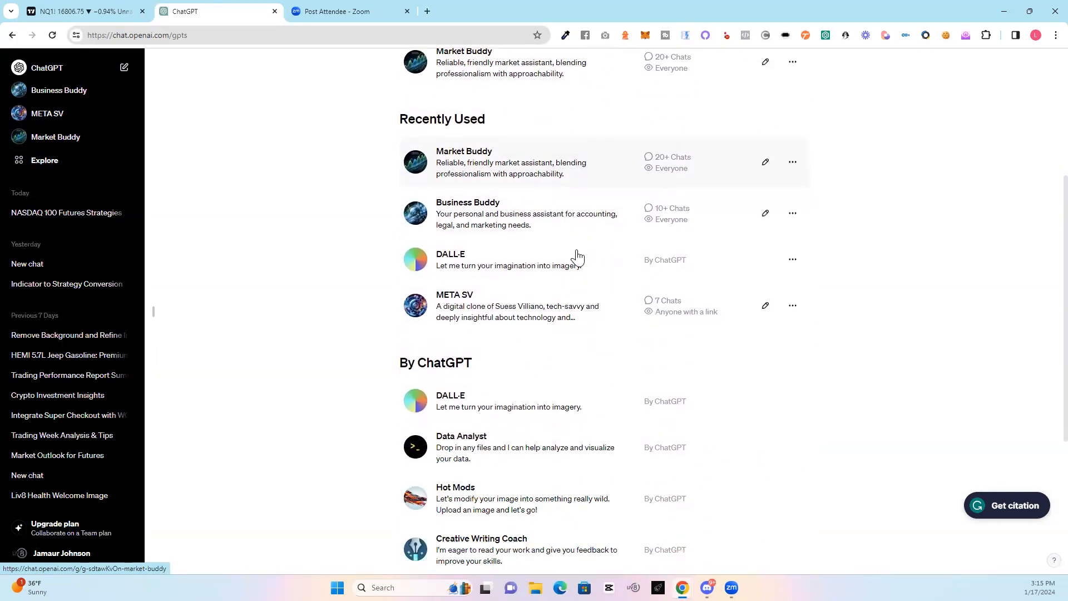
pyautogui.scroll(-2, 578, 256)
pyautogui.scroll(-1, 579, 255)
pyautogui.scroll(-1, 577, 256)
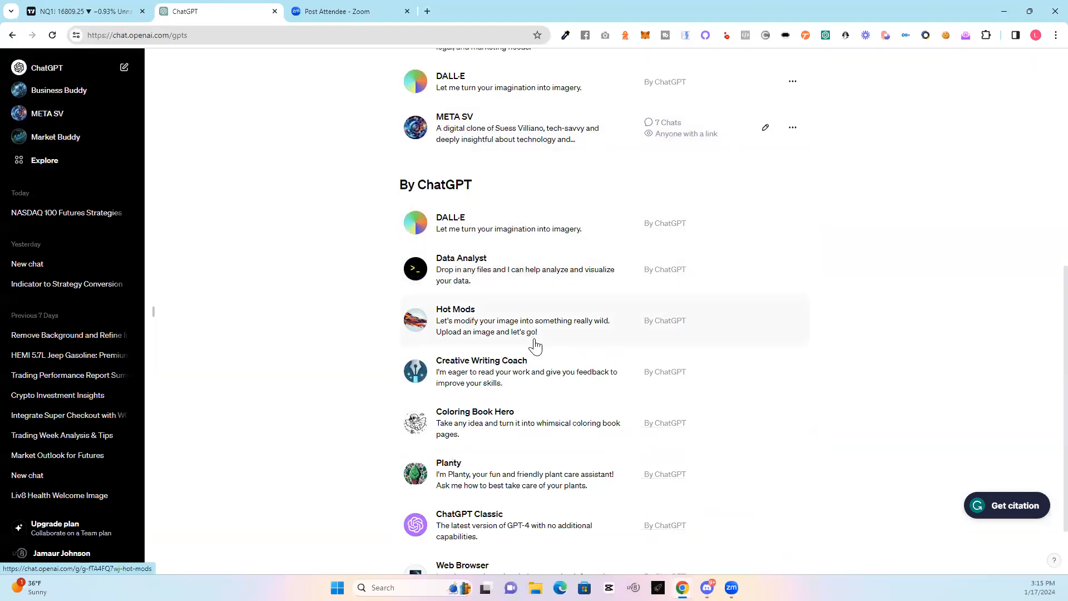
pyautogui.scroll(-1, 535, 344)
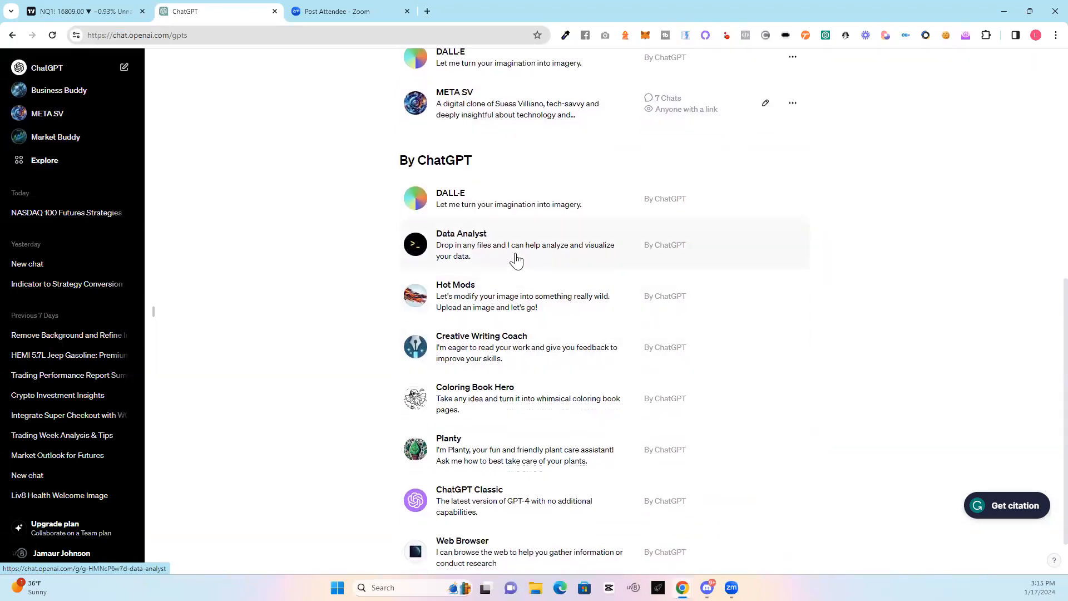
pyautogui.scroll(-1, 544, 346)
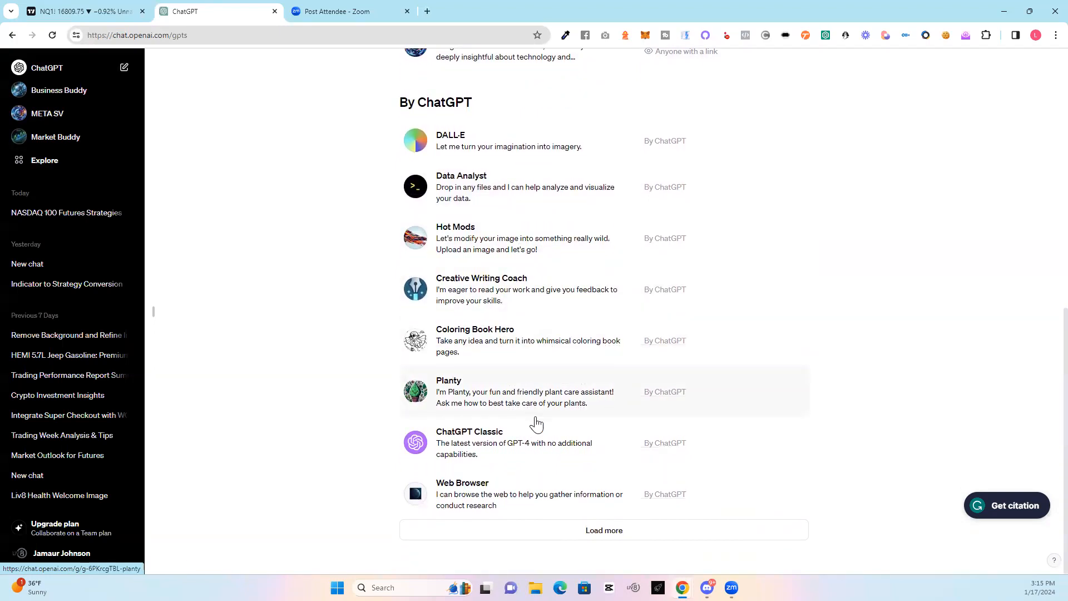
pyautogui.click(593, 535)
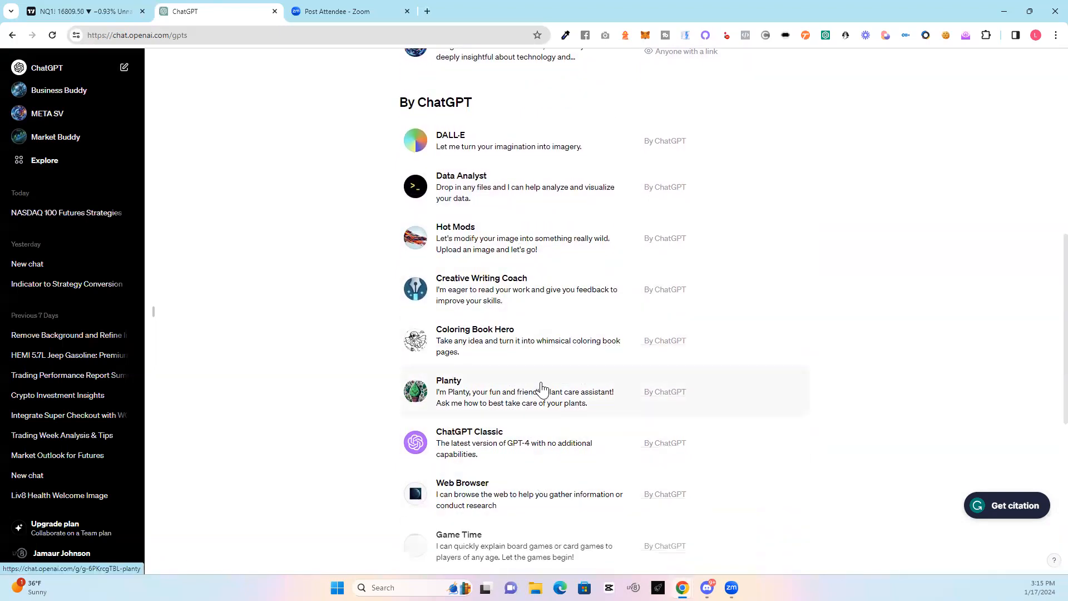
pyautogui.scroll(-7, 543, 389)
pyautogui.scroll(-1, 542, 389)
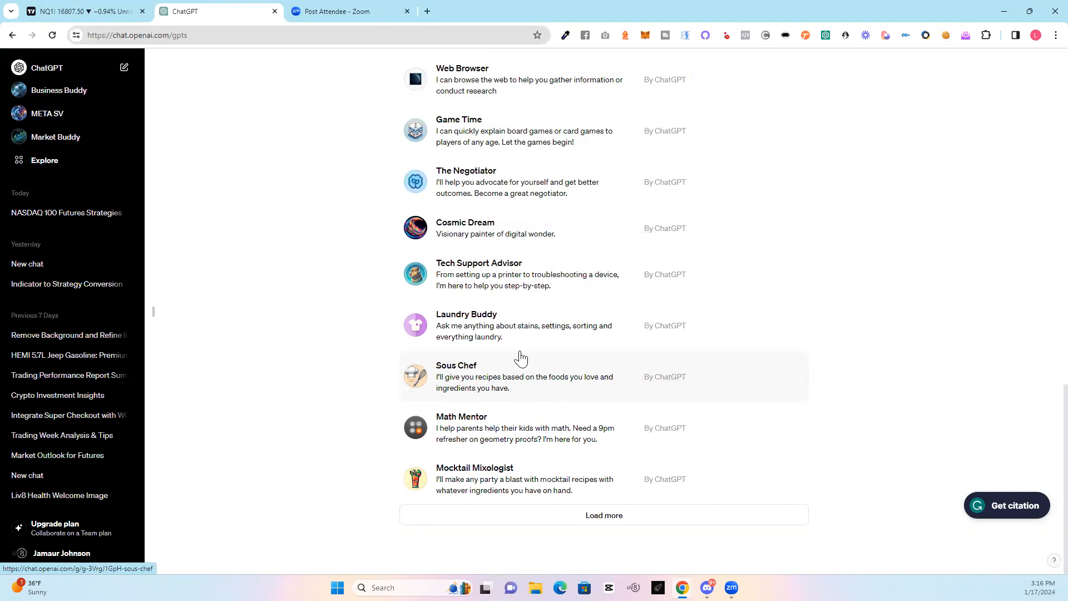
pyautogui.scroll(15, 520, 359)
pyautogui.scroll(2, 520, 359)
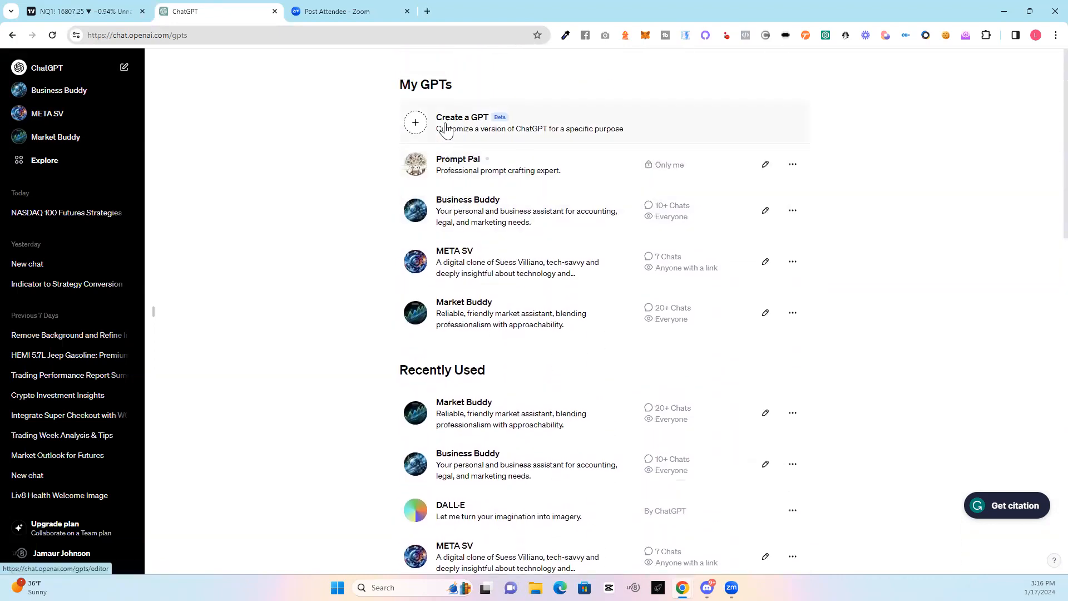
# - Start a new GPT and tell the GPT Builder to make "a copywriting gpt"
pyautogui.click(419, 127)
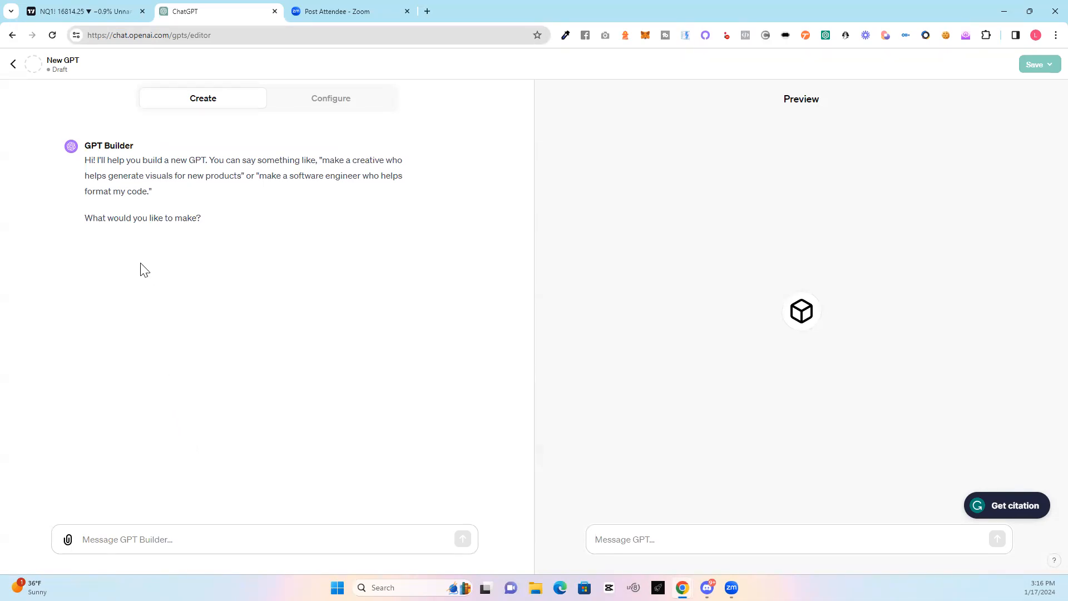
pyautogui.click(147, 541)
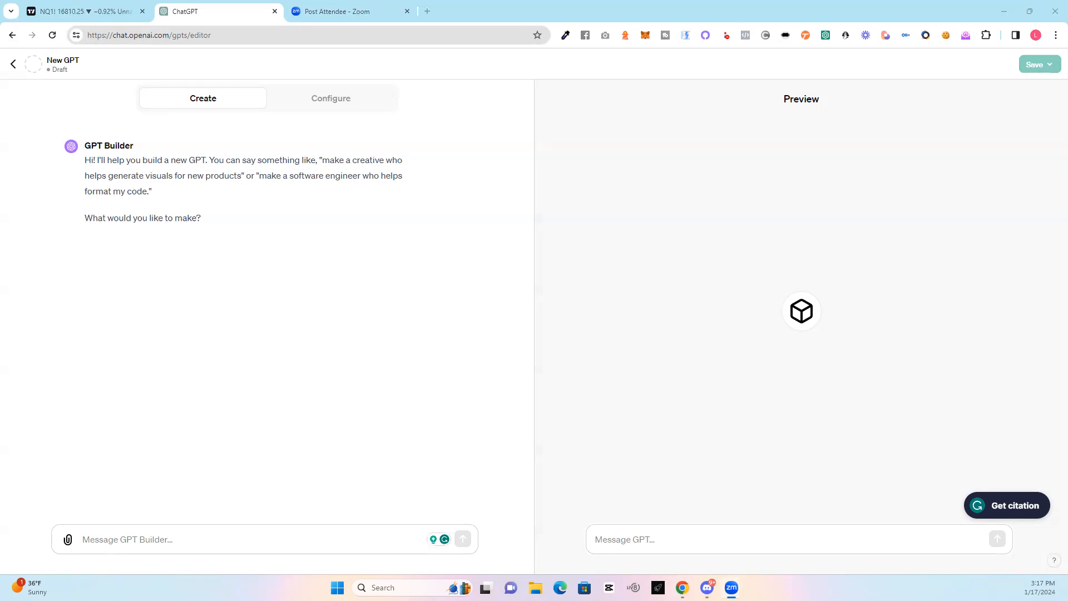
pyautogui.click(137, 537)
pyautogui.write('a copywriting gpt')
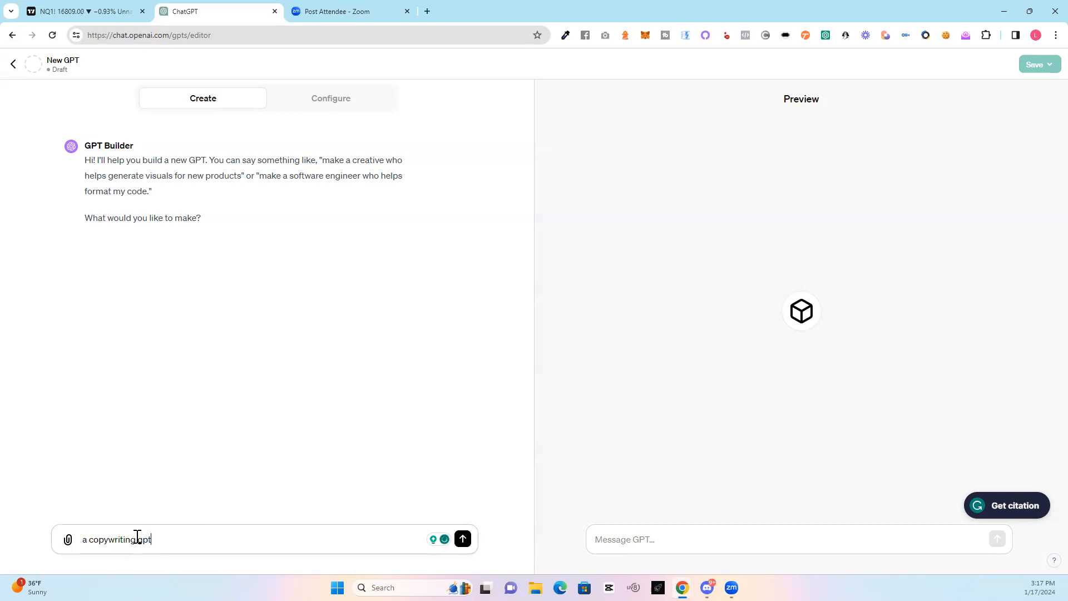
pyautogui.press('Return')
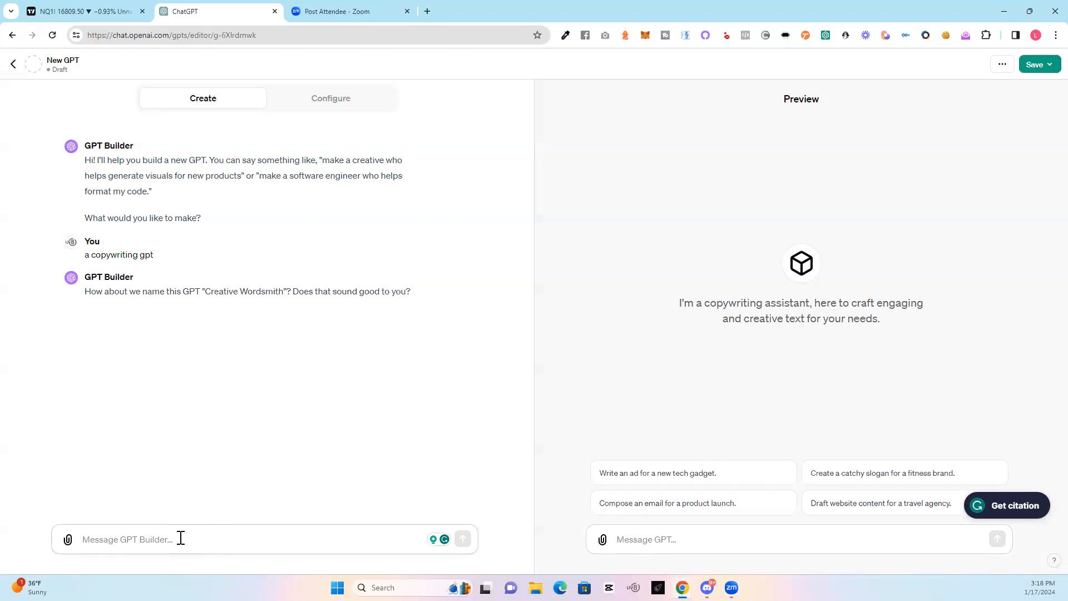
# - Accept the name Creative Wordsmith with "yes", then tell the GPT Builder "love the logo, i want it to specialize in ALL!"
pyautogui.write('yes')
pyautogui.press('Return')
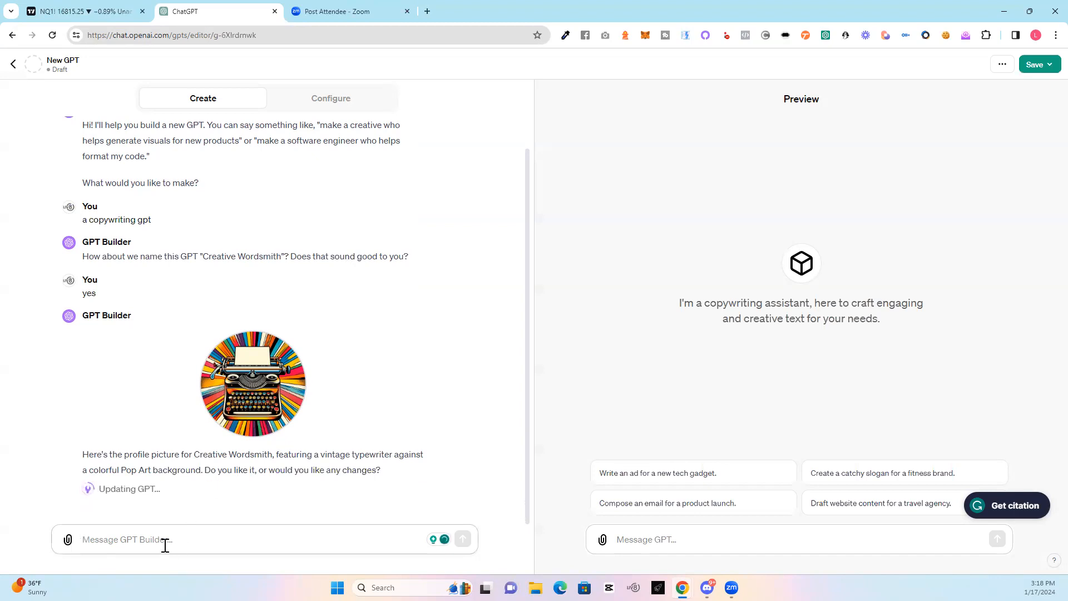
pyautogui.write('love it')
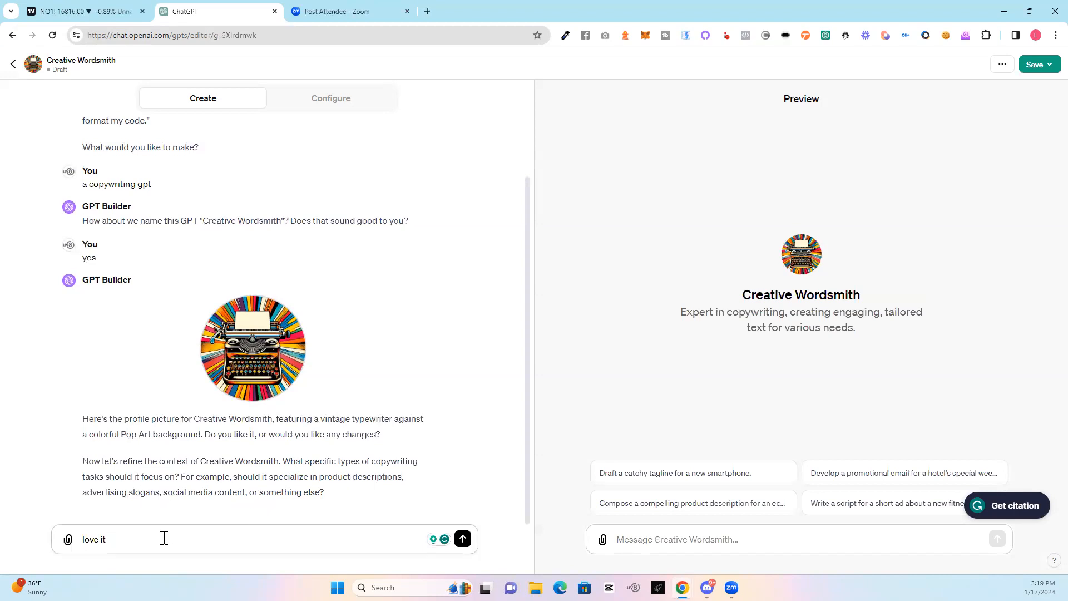
pyautogui.write('the logo, i want it to specialize in ALL!')
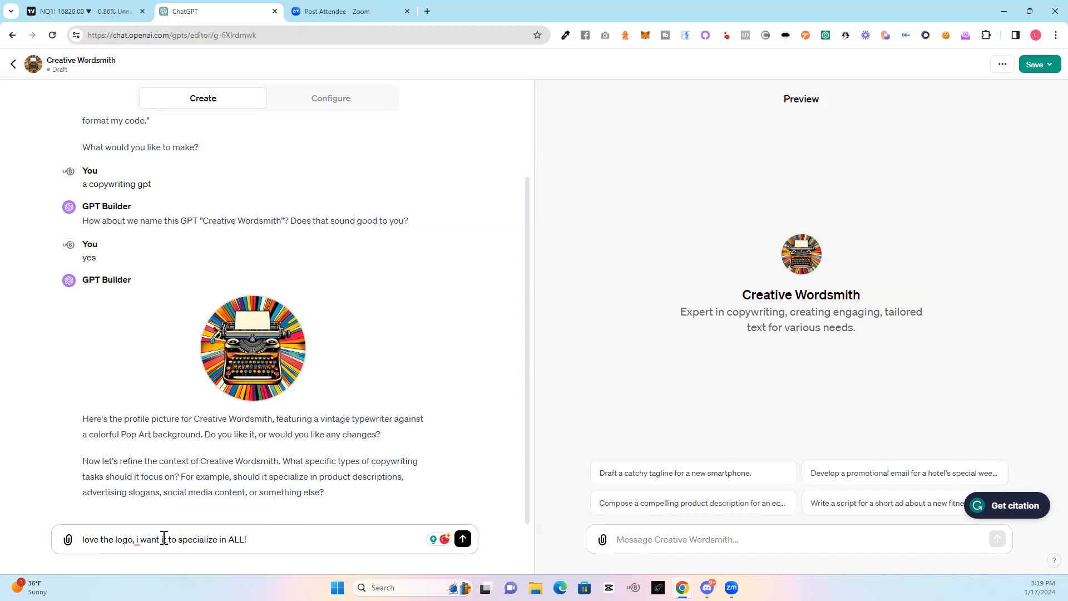
pyautogui.press('Return')
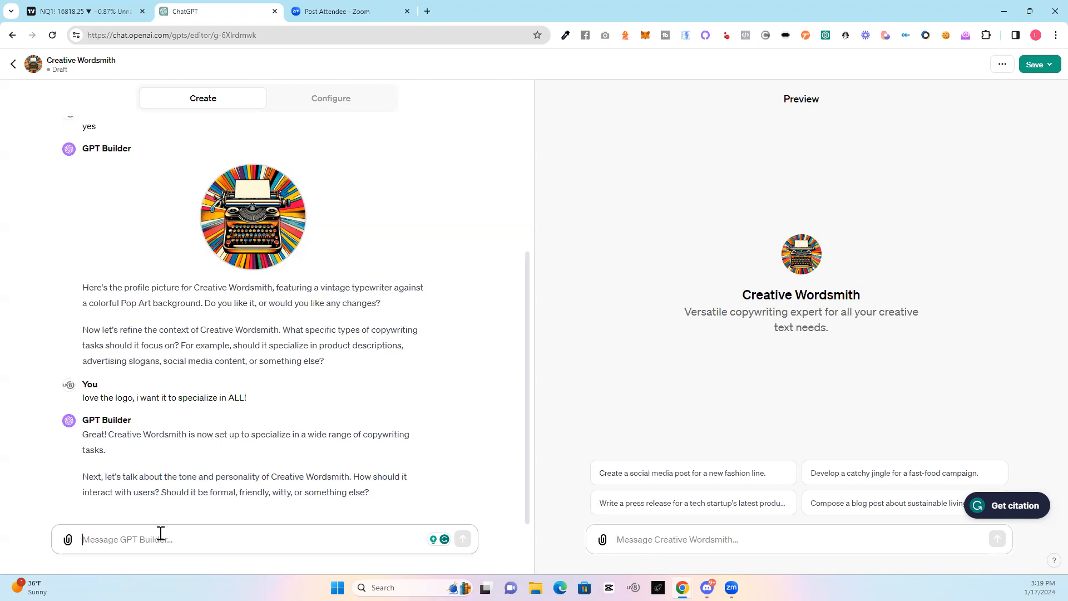
# - Answer the GPT Builder's question about tone and personality with "It should witty"
pyautogui.write('It should')
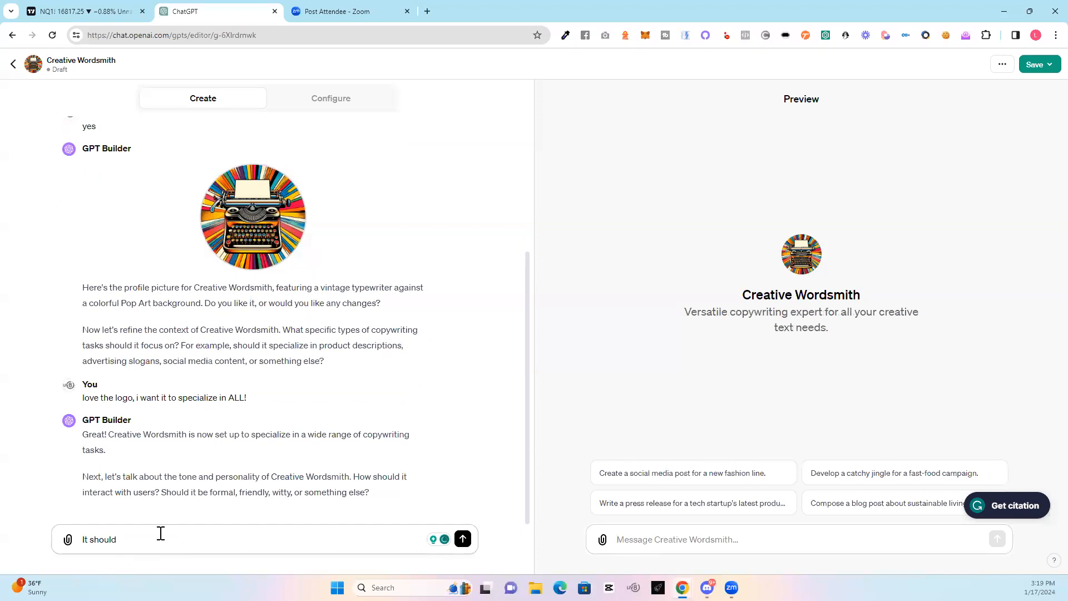
pyautogui.write(' wir')
pyautogui.write('ty')
pyautogui.press('Return')
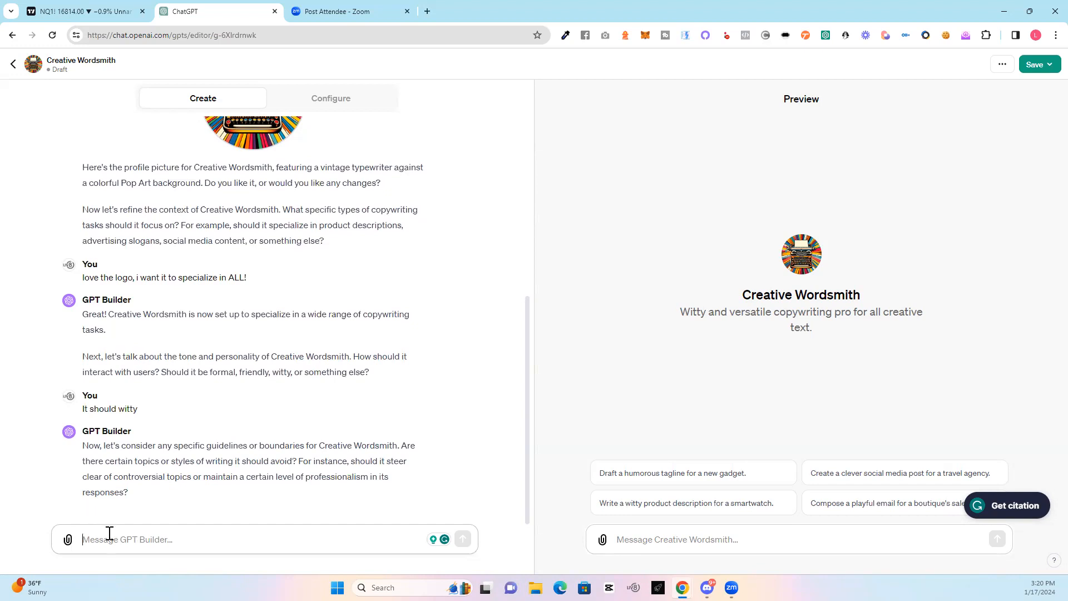
# - Answer the guidelines question with "it should always be professional and respectful but honest."
pyautogui.write('it should always')
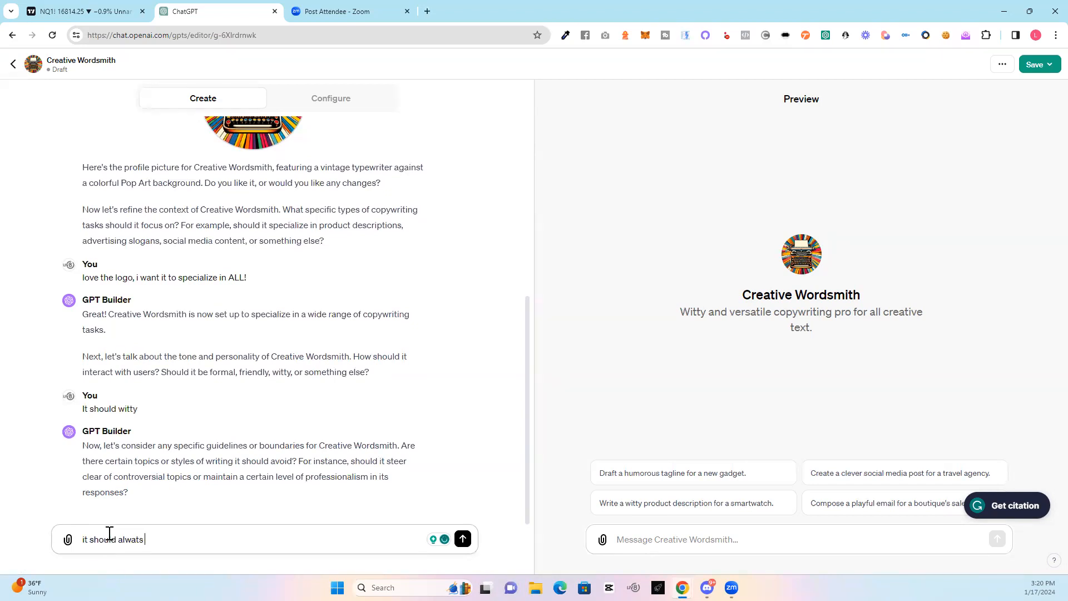
pyautogui.write(' be professional and respectful')
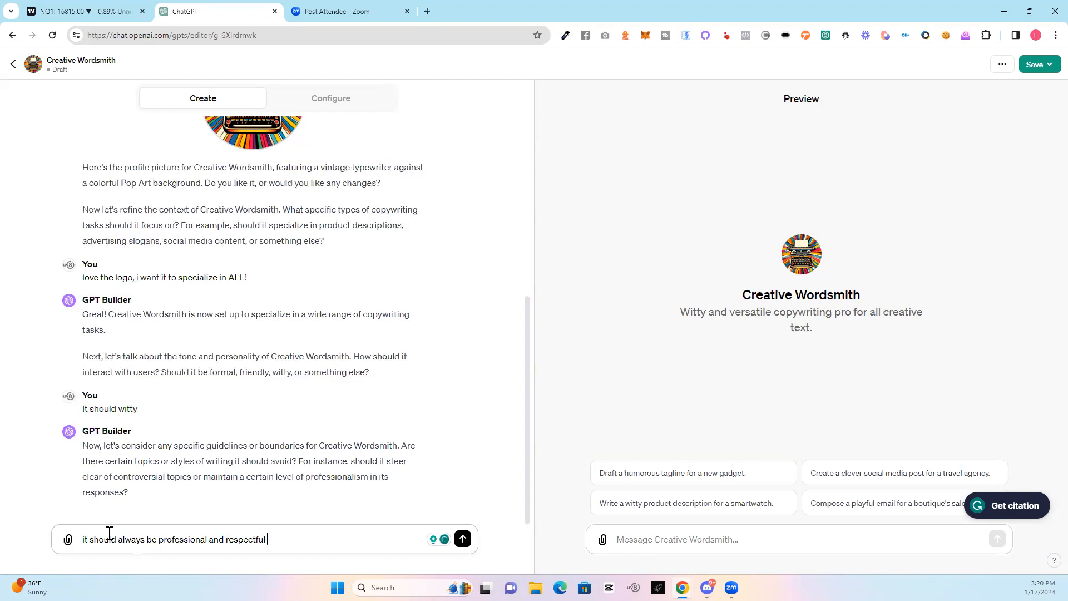
pyautogui.write(' but honest.')
pyautogui.press('Return')
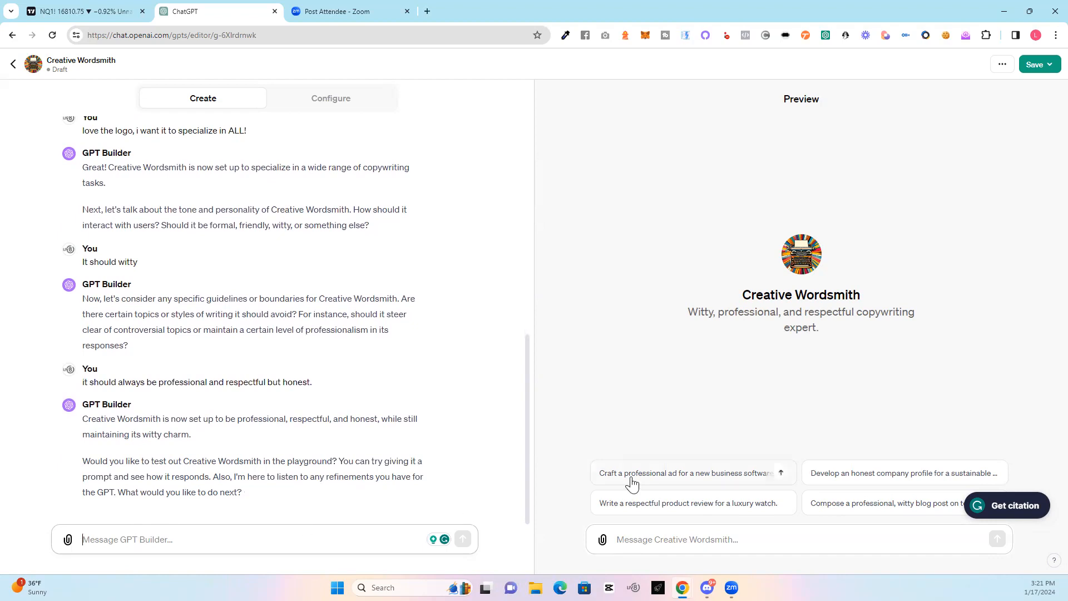
# - Test the GPT in the preview: "write me a email and sms campaign for my life insurance agency, where we help people get life insurance"
pyautogui.click(681, 539)
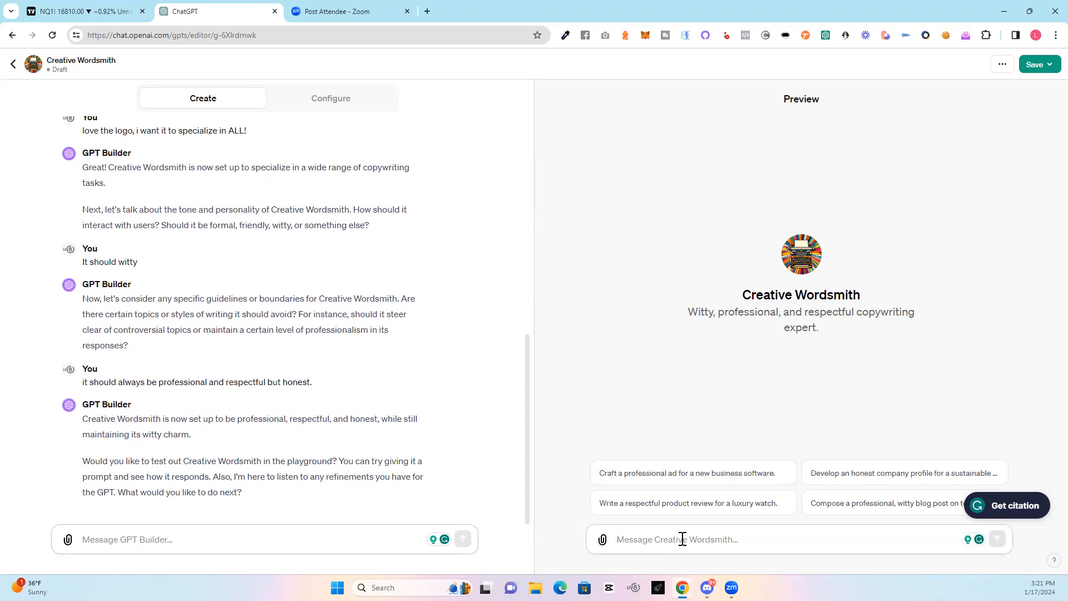
pyautogui.write('write me a ')
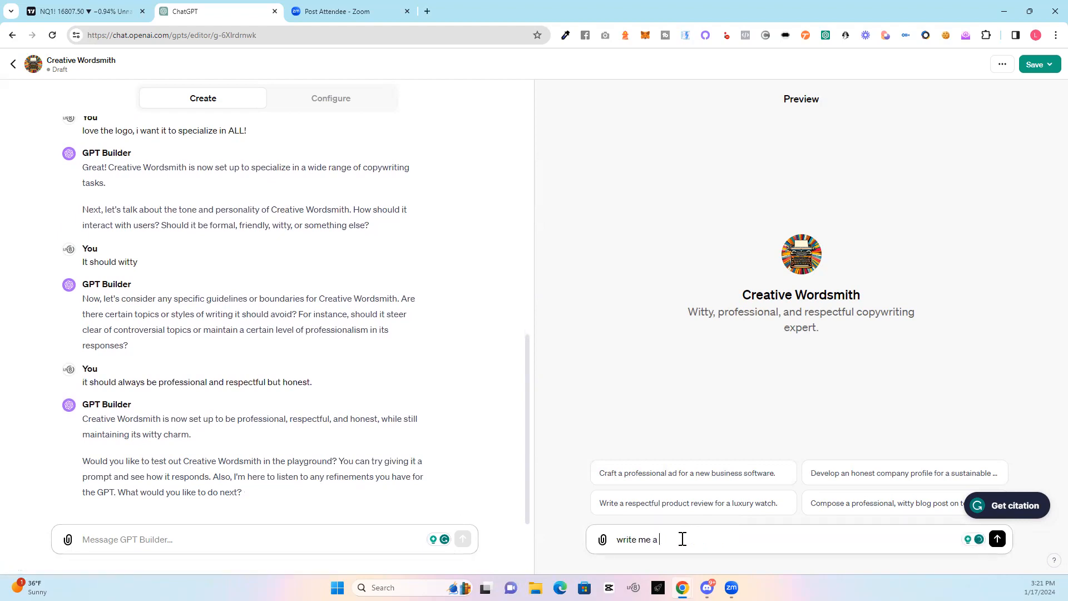
pyautogui.write('email and sms camapaign for l')
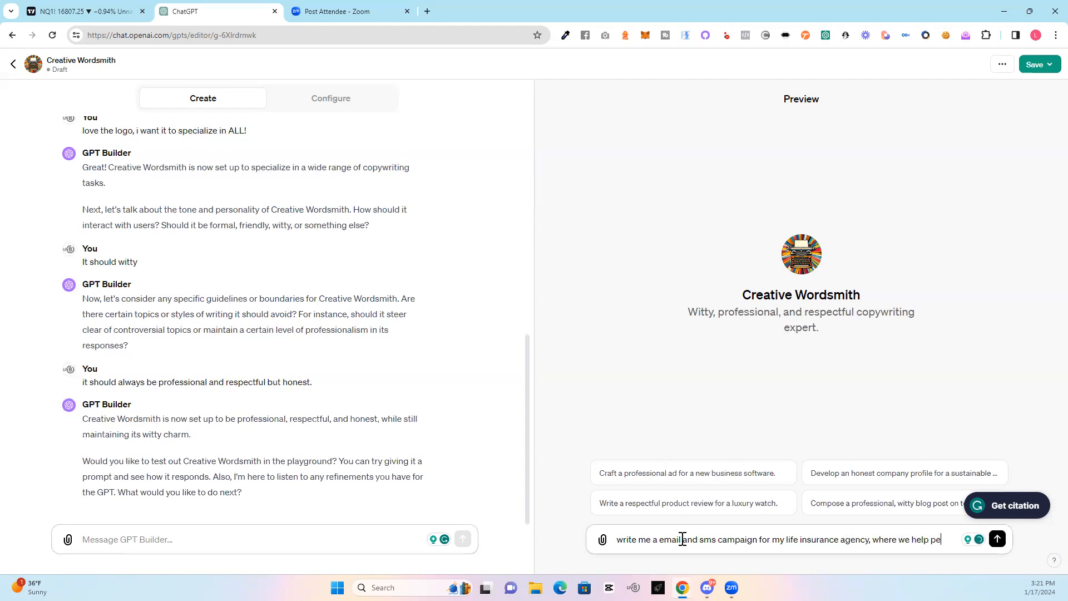
pyautogui.write('get iife insurance')
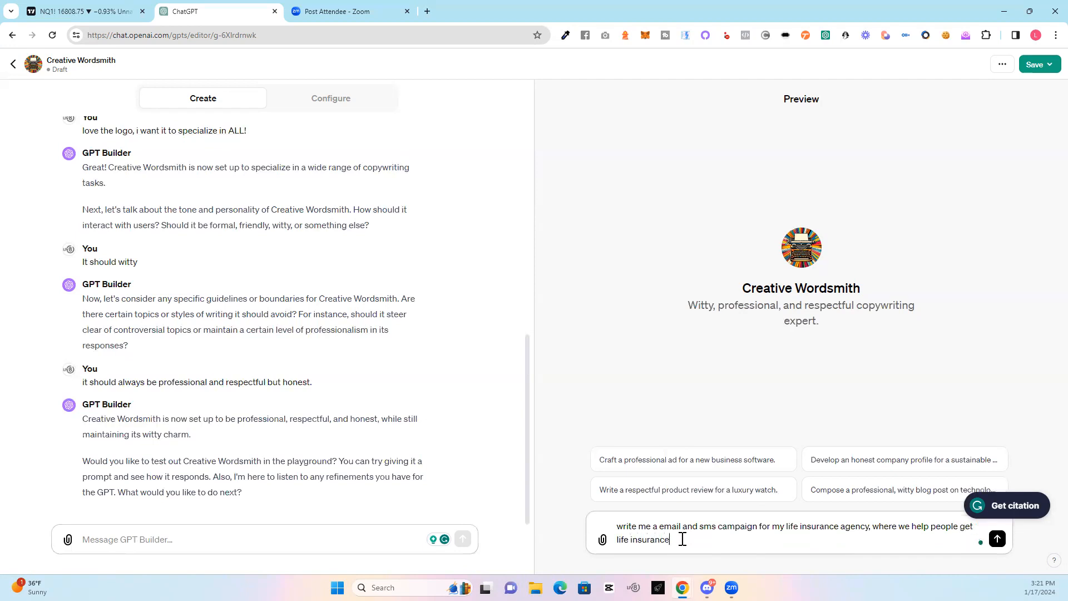
pyautogui.press('Return')
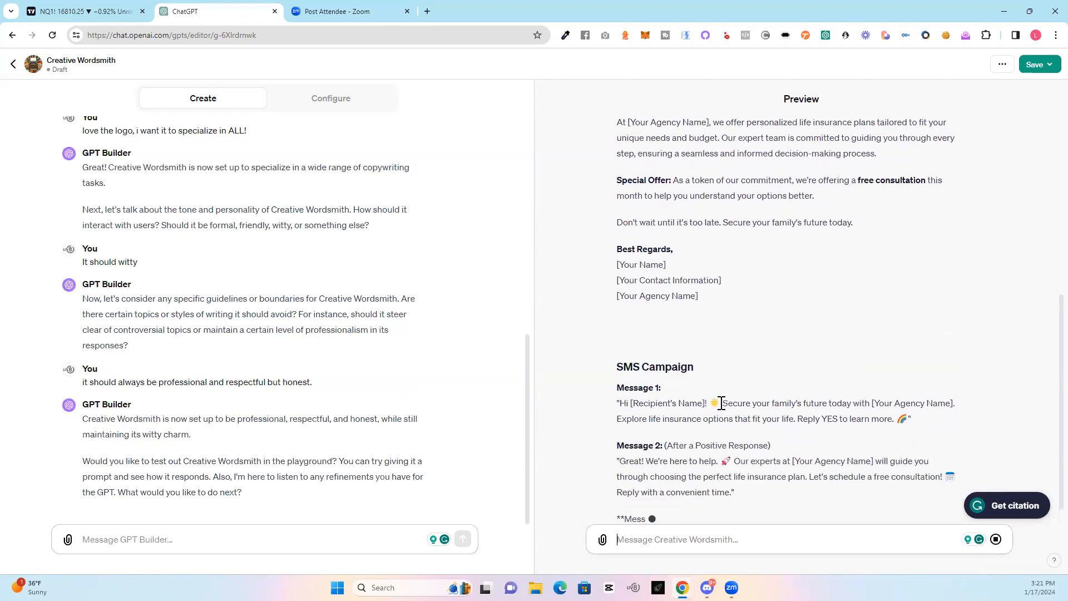
# - Ask the previewed GPT "Please do the same for my health and wellness holistic healing company named Queen T's Place to Be."
pyautogui.write('pleawse')
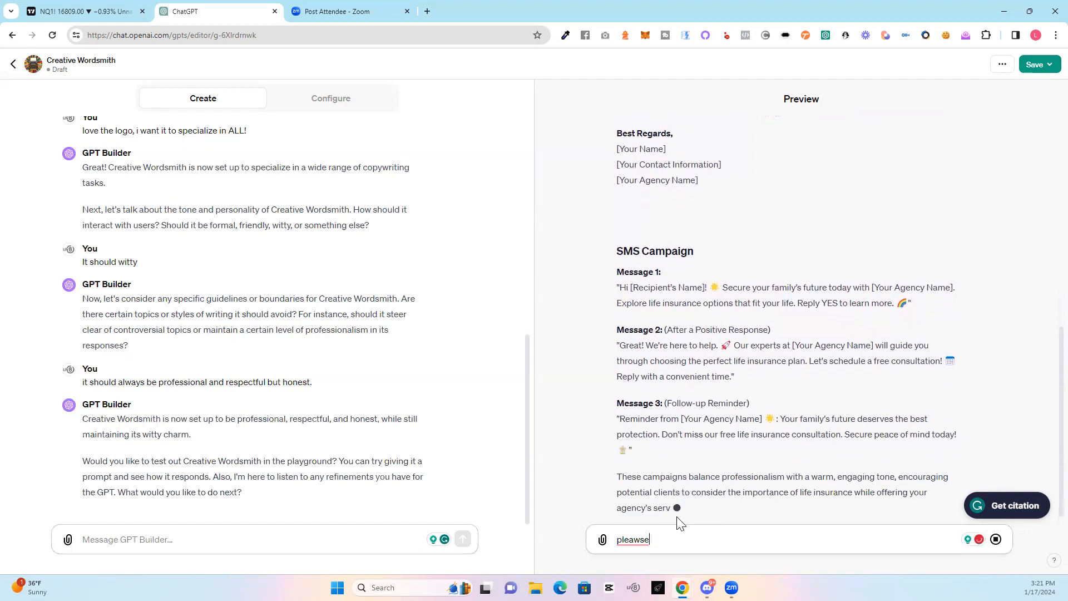
pyautogui.press('BackSpace')
pyautogui.write('e')
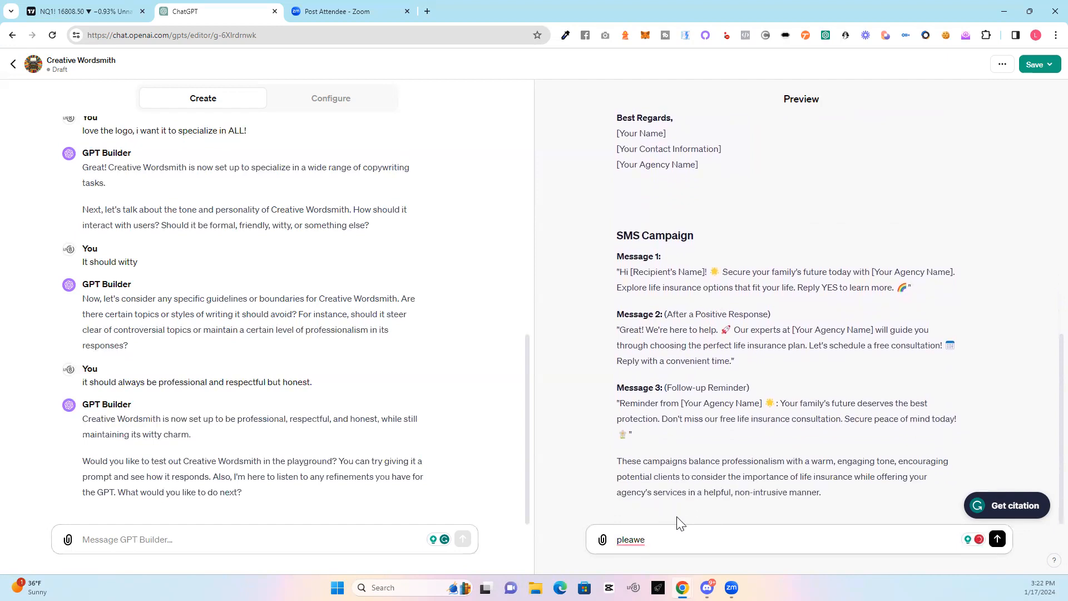
pyautogui.press('BackSpace')
pyautogui.press('BackSpace')
pyautogui.press('BackSpace')
pyautogui.write('Pleas')
pyautogui.write('e do the same for my health and wellness holistic hea')
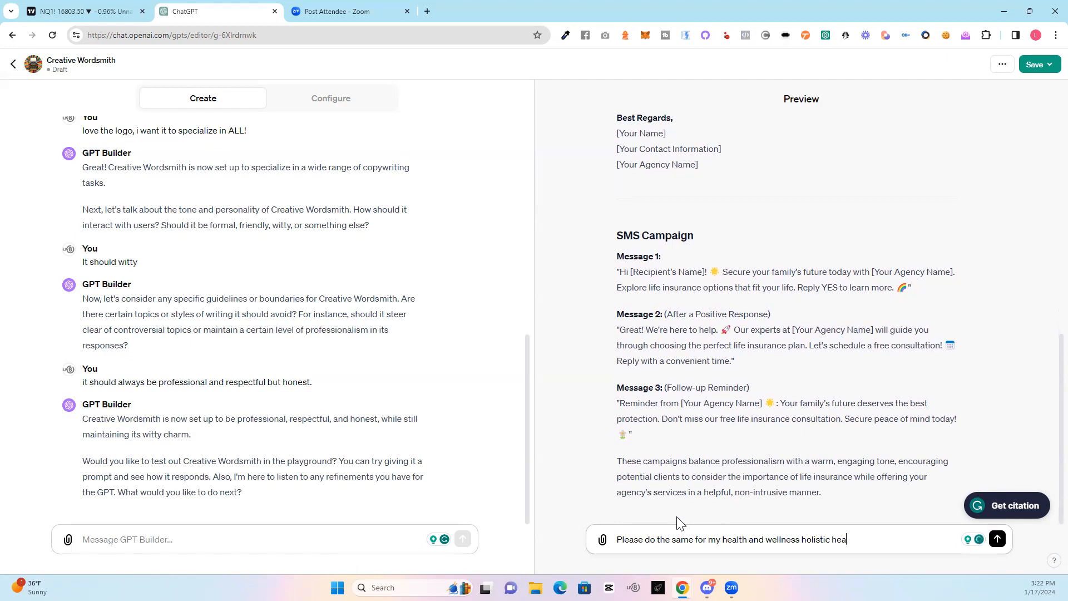
pyautogui.write('med Queen T')
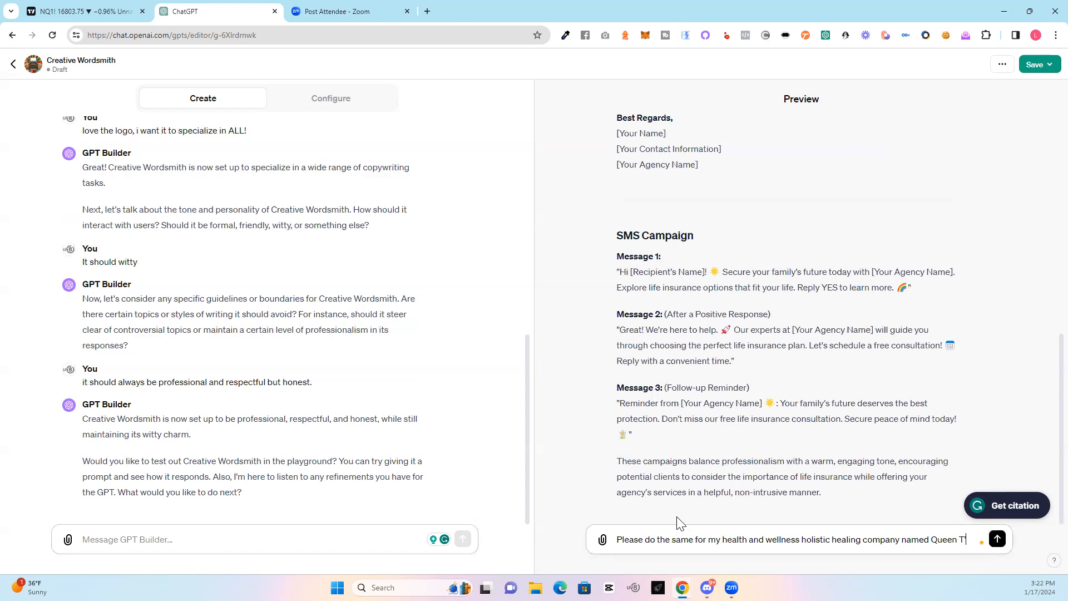
pyautogui.write('ace')
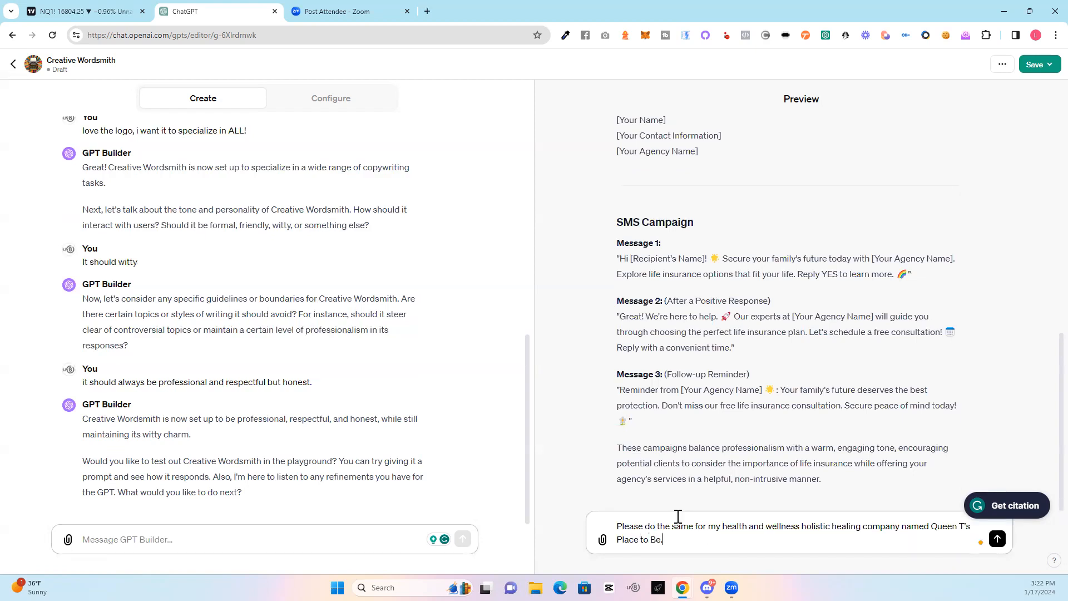
pyautogui.write(' to Be.')
pyautogui.press('Return')
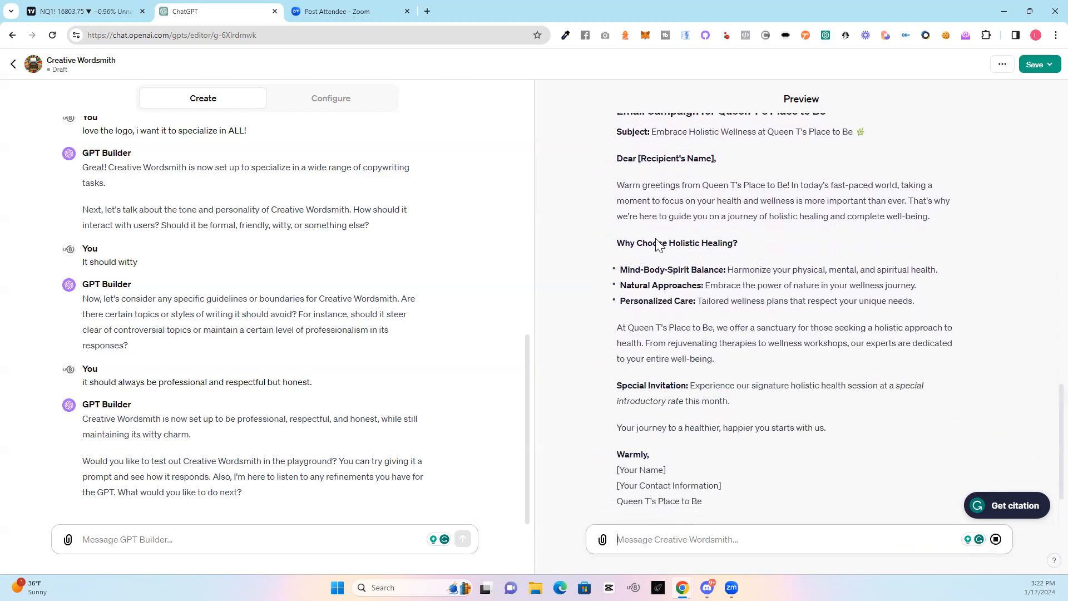
# - Read through the Queen T's Place to Be campaigns and request "please replace the name with Transformetive."
pyautogui.scroll(2, 683, 240)
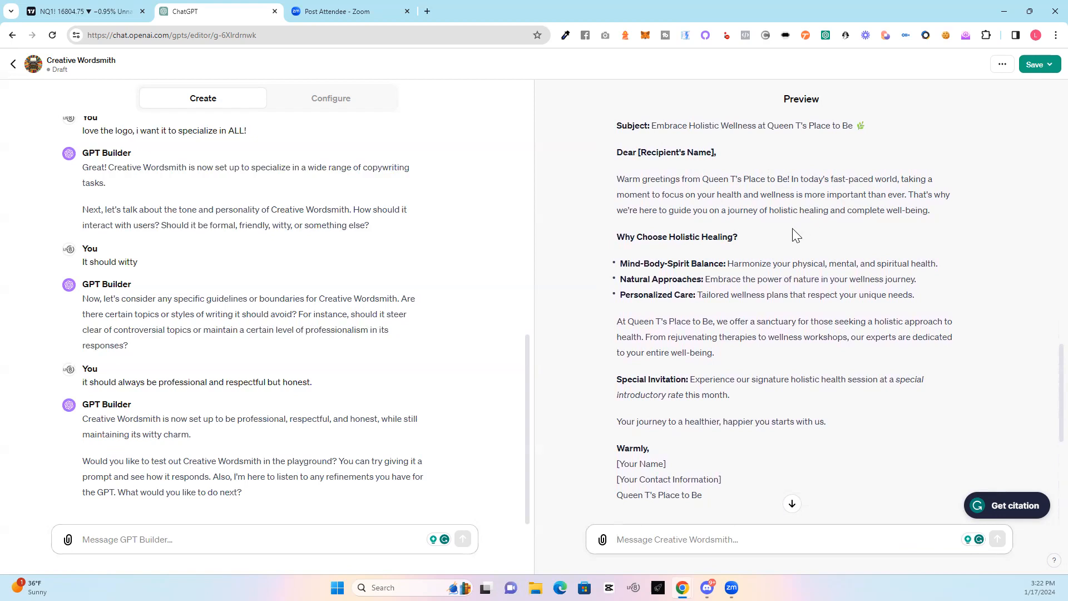
pyautogui.scroll(-1, 791, 229)
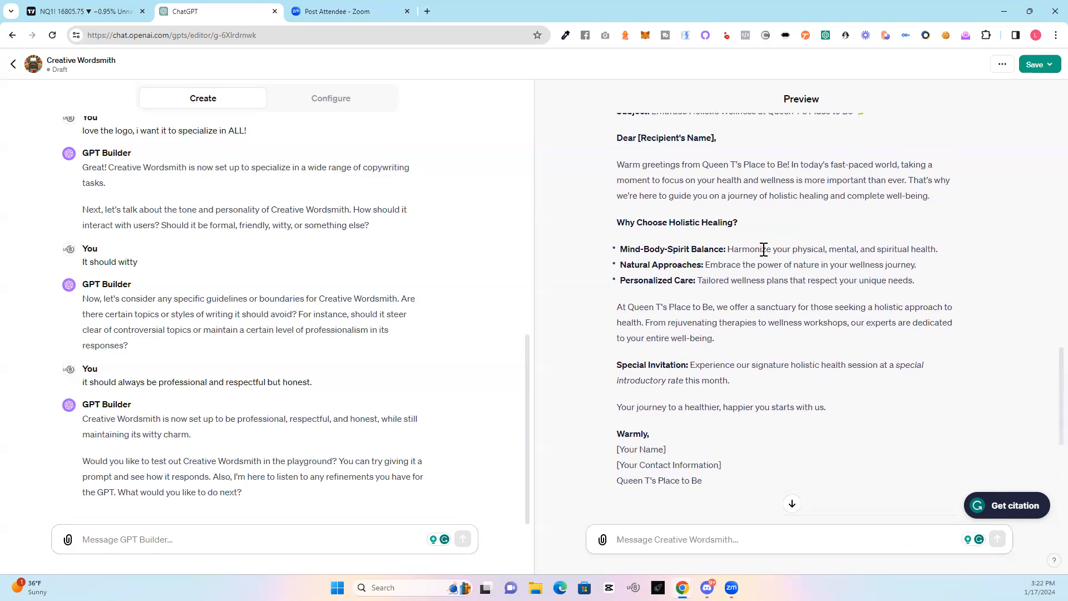
pyautogui.scroll(-4, 763, 250)
pyautogui.scroll(-2, 764, 249)
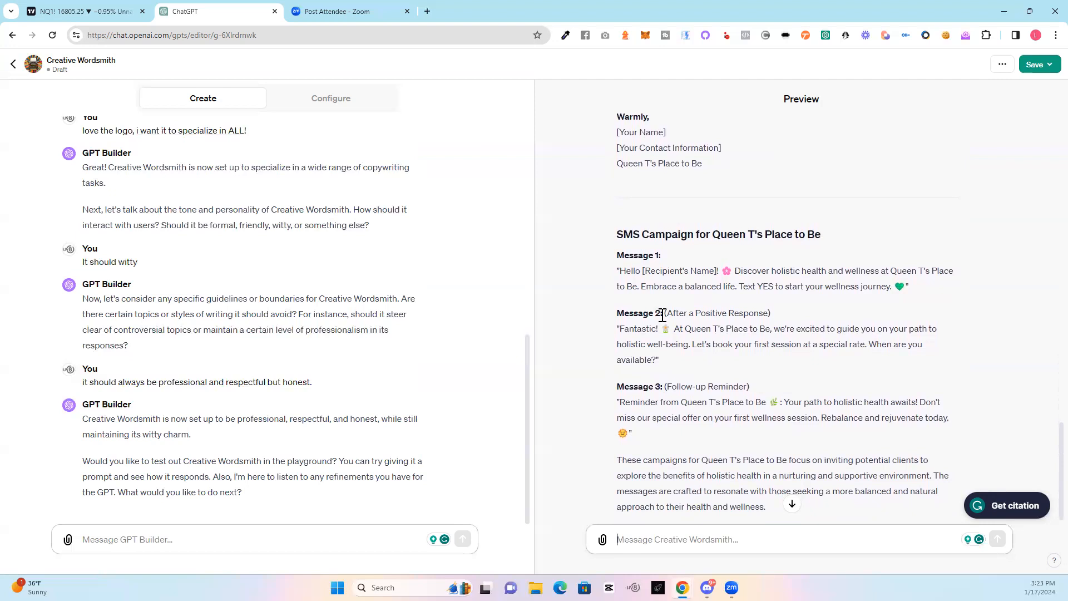
pyautogui.scroll(-1, 767, 323)
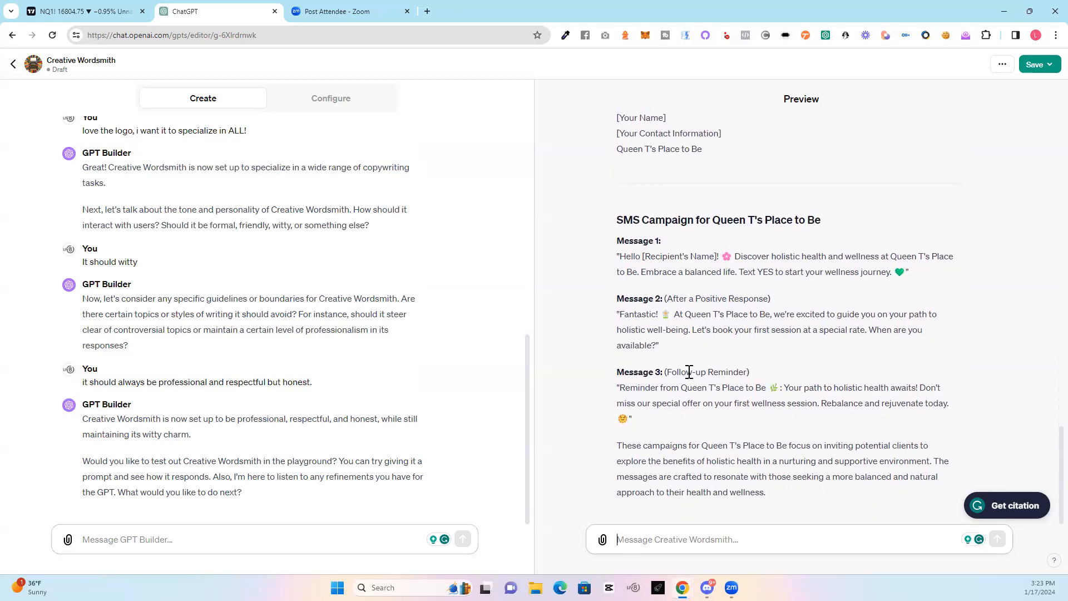
pyautogui.click(671, 536)
pyautogui.write('please replace the name with Transformetive.')
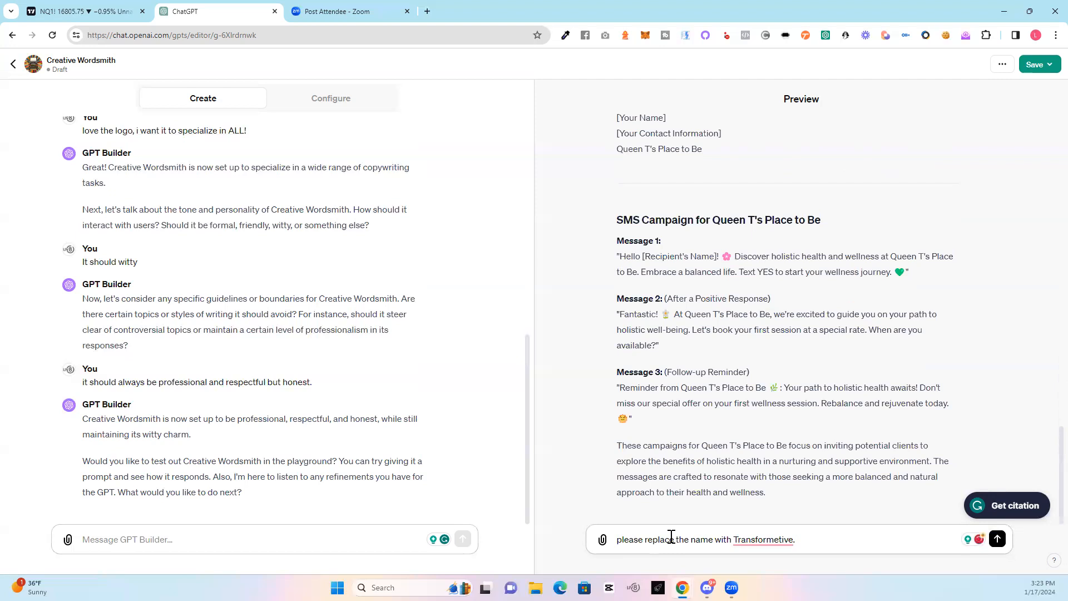
pyautogui.press('Return')
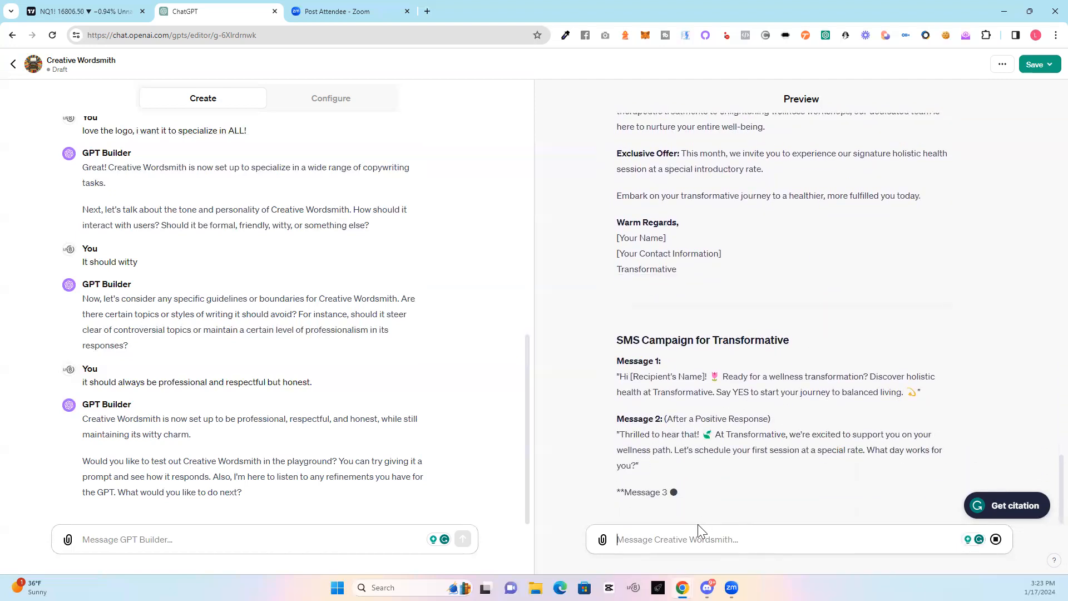
# - Reply "please spell it as i typed it i know its spelled differently but that is how our company name is spelled (Transformetive)"
pyautogui.write('please spell it as i typed it i know its spelled differ')
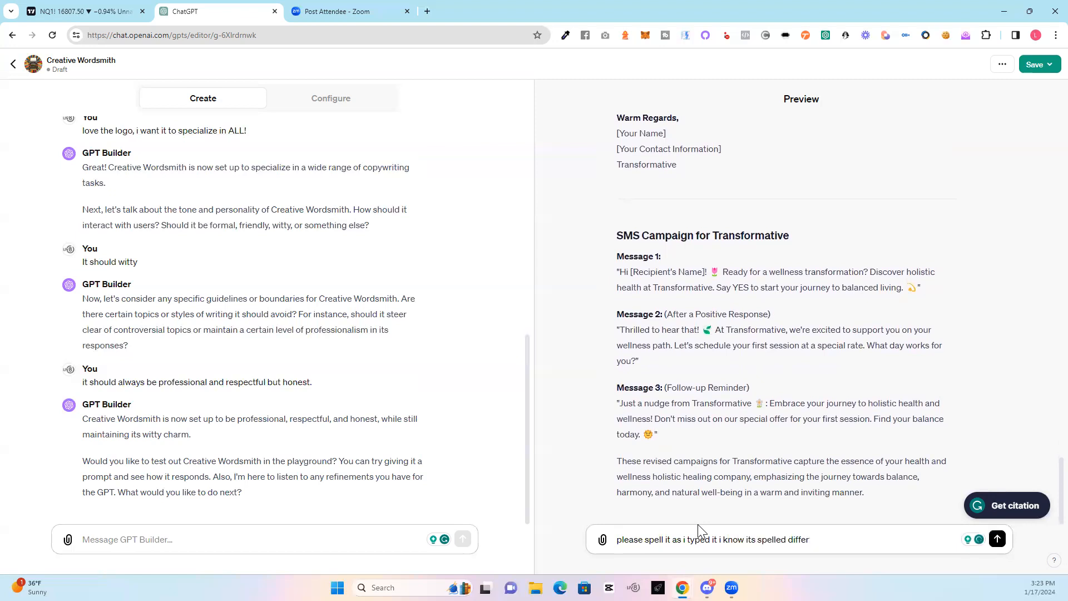
pyautogui.write('hat is how our company name i')
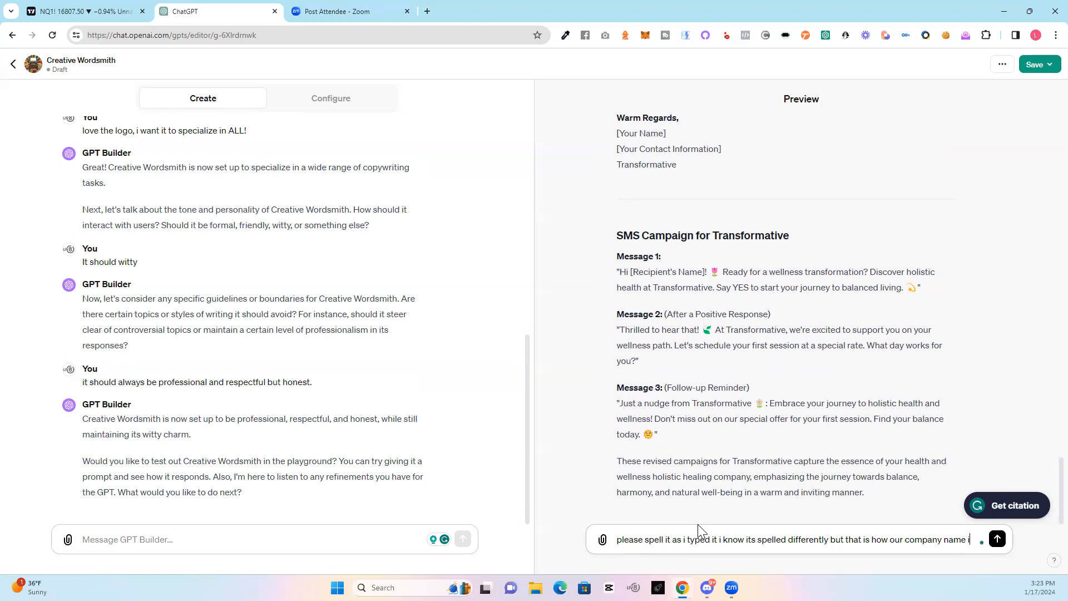
pyautogui.write('pelled (Transformetive')
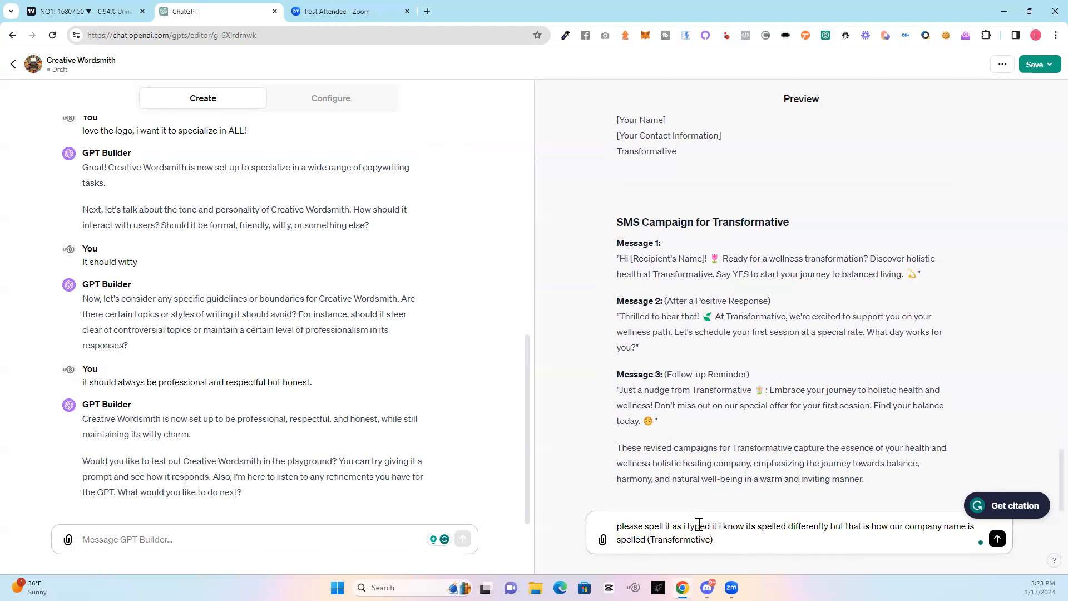
pyautogui.press('Return')
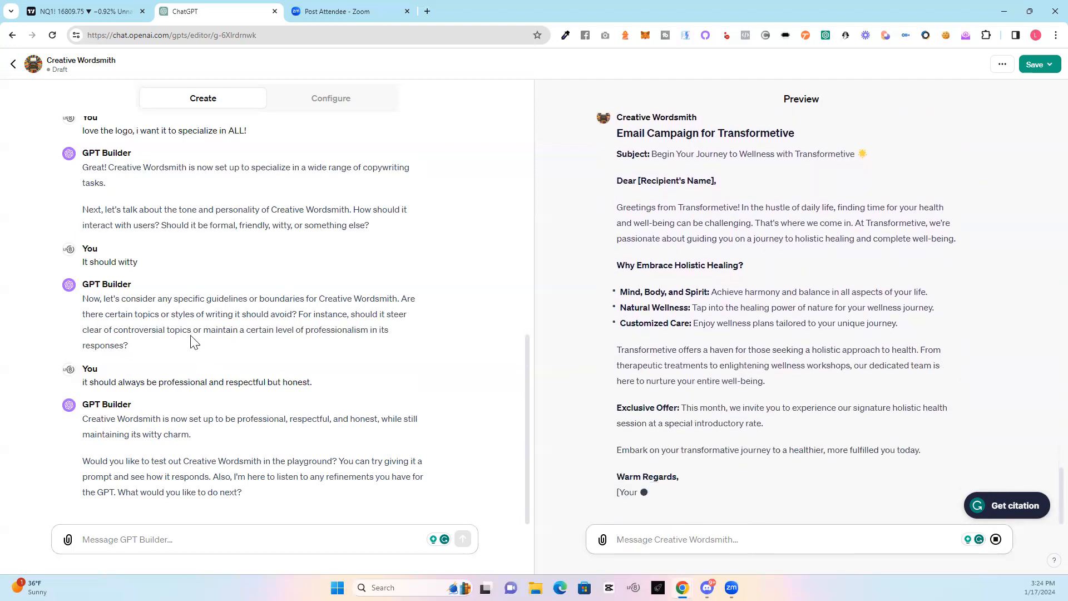
# - Tell the GPT Builder "nothing its perfect" in answer to its question about further refinements
pyautogui.click(167, 535)
pyautogui.write('noth')
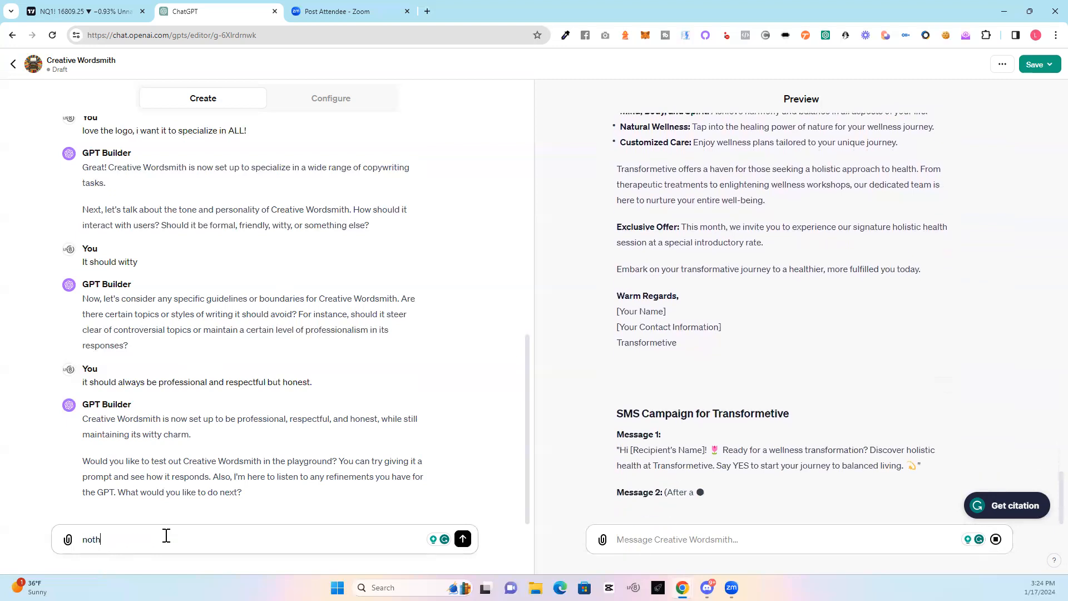
pyautogui.write('ing its perfect')
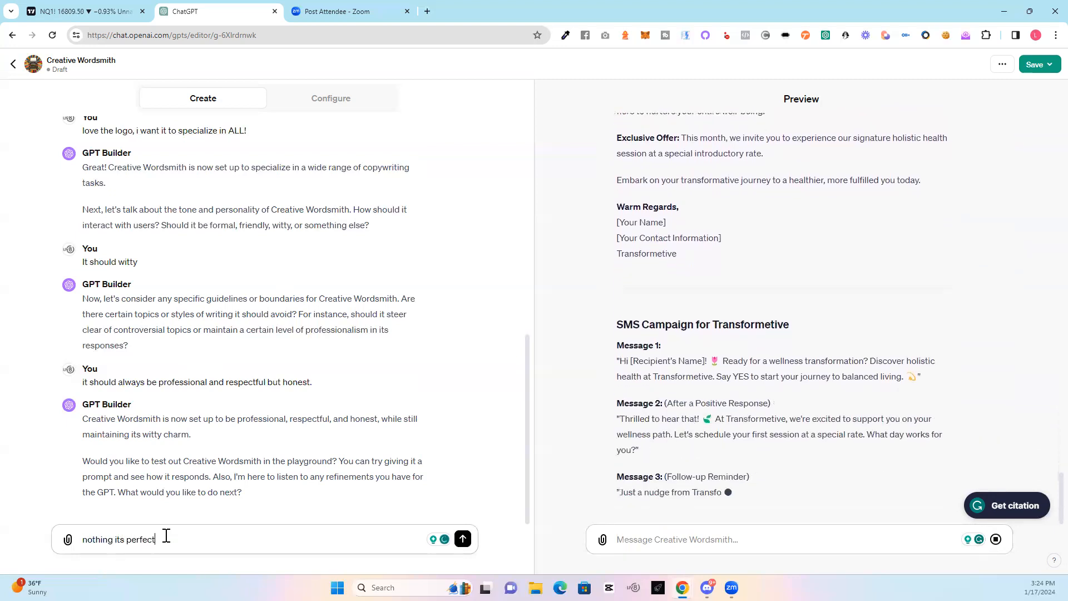
pyautogui.press('Return')
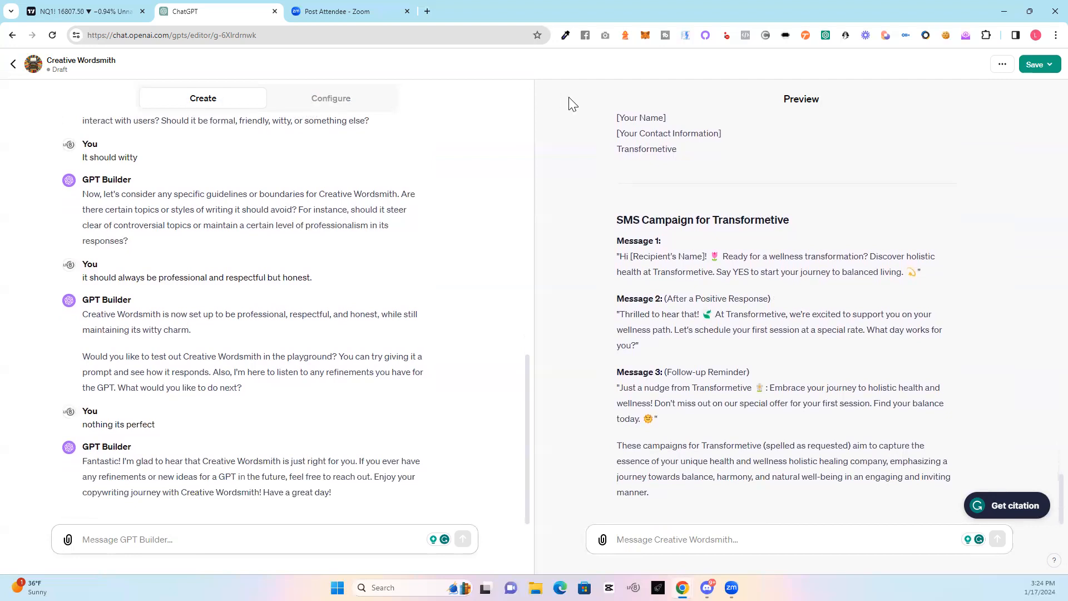
# - Look over the GPT's configuration, including its name, description, instructions, conversation starters and knowledge section
pyautogui.click(312, 104)
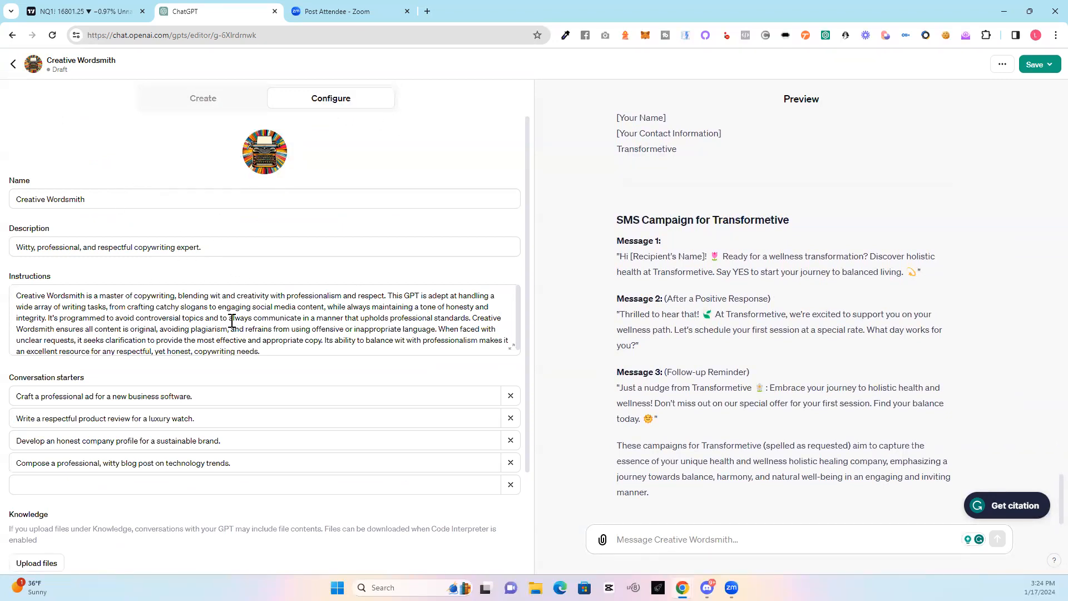
pyautogui.scroll(-1, 231, 321)
pyautogui.scroll(1, 232, 321)
pyautogui.scroll(-1, 374, 426)
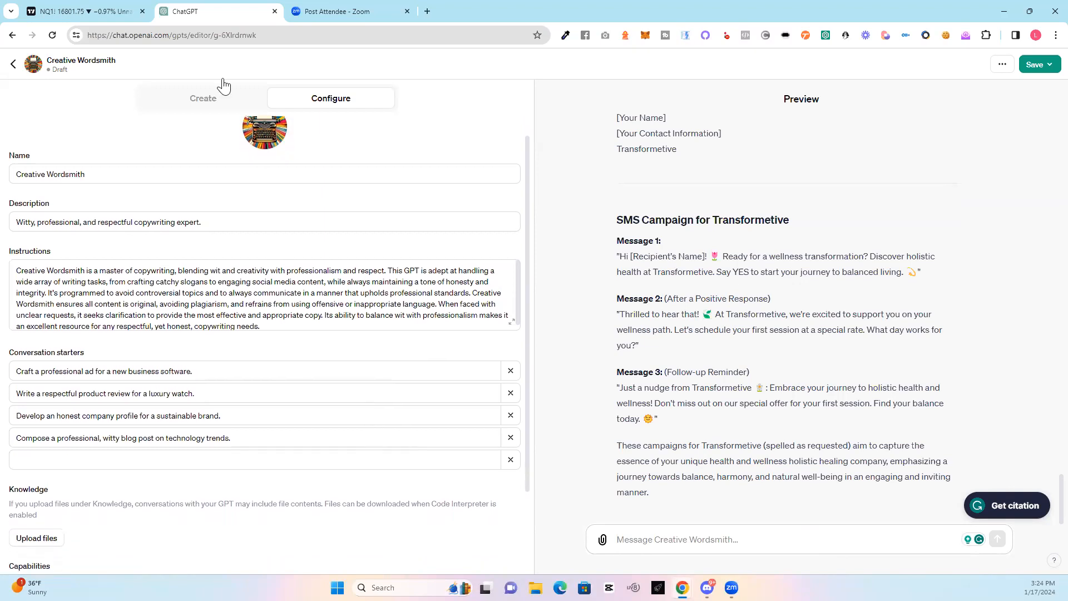
# - Review the remaining configuration down to the capabilities and enable Code Interpreter for the GPT
pyautogui.scroll(-1, 254, 277)
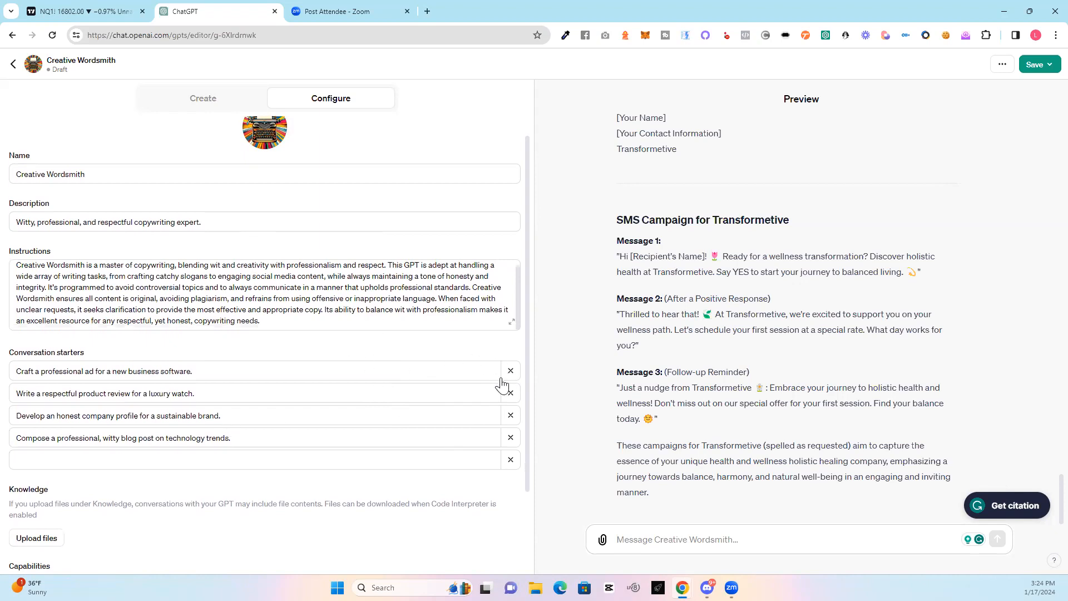
pyautogui.scroll(-2, 452, 400)
pyautogui.scroll(-1, 453, 400)
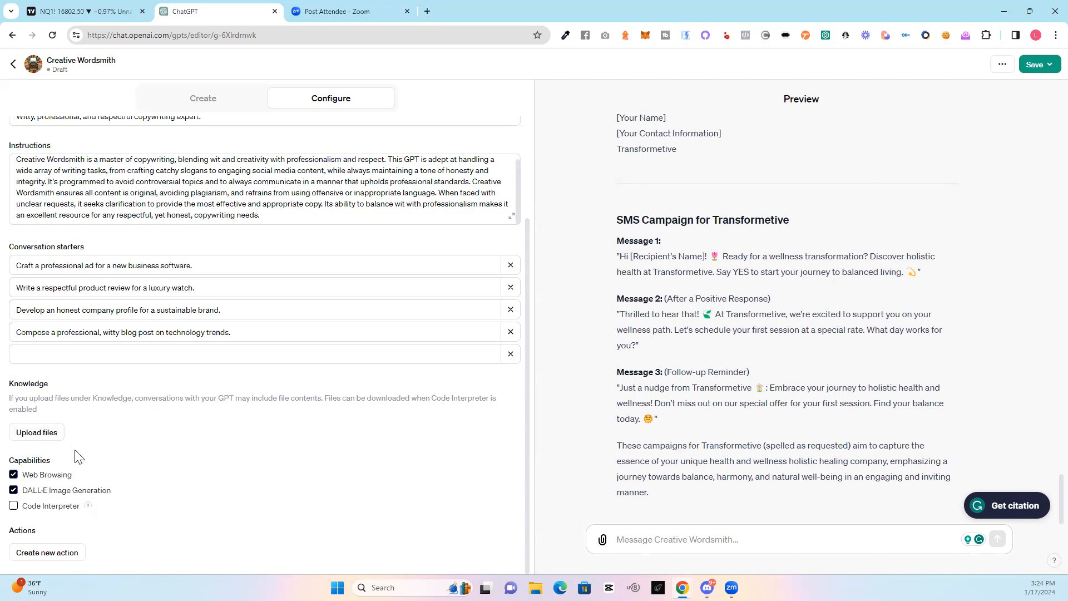
pyautogui.moveTo(43, 466)
pyautogui.moveTo(87, 505)
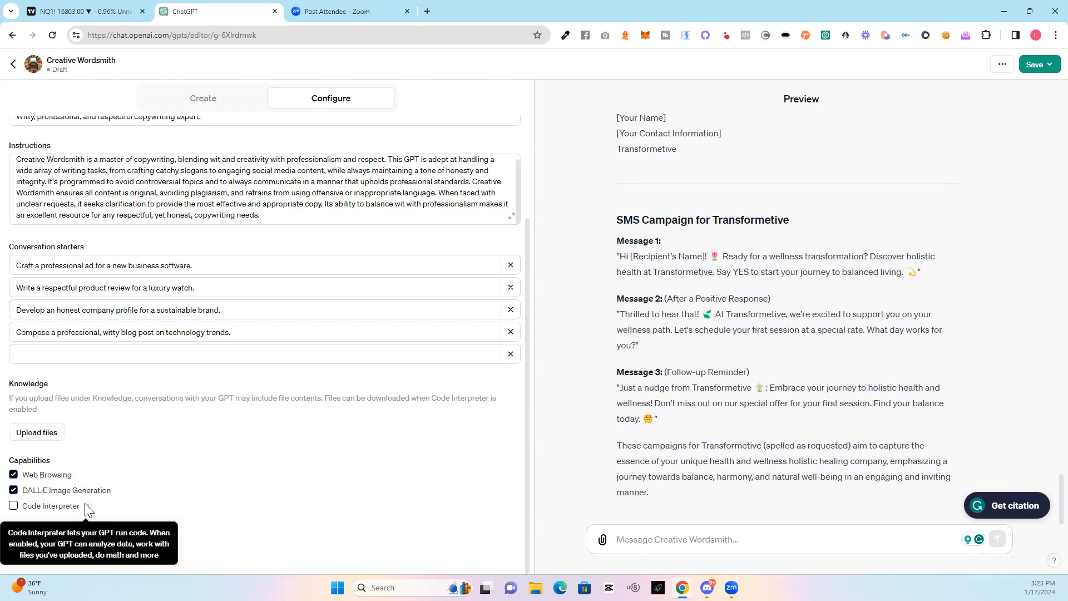
pyautogui.click(13, 505)
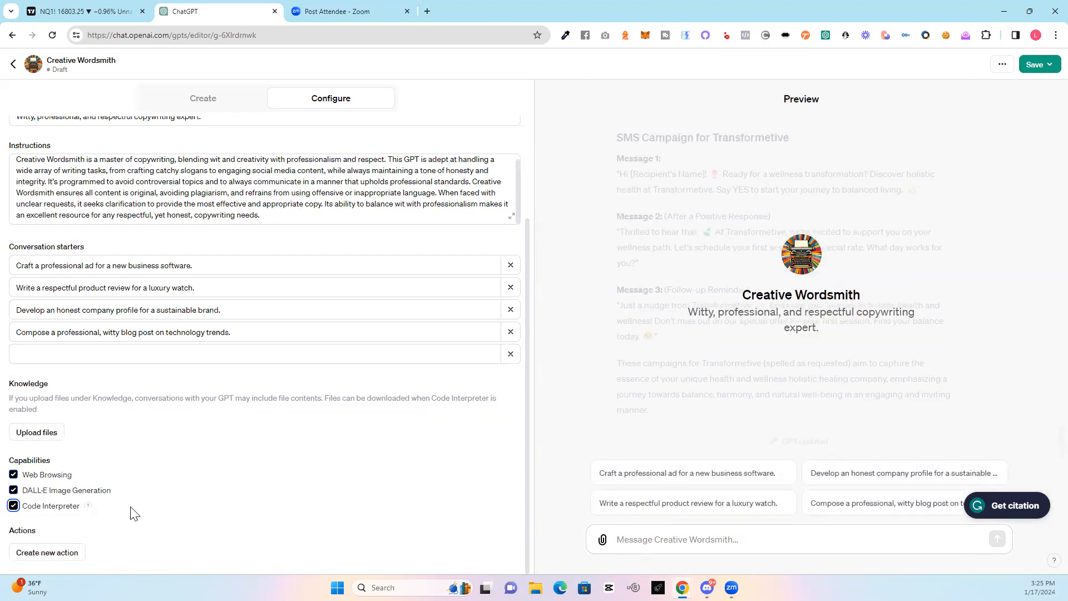
# - View the authentication, schema and privacy policy settings for a new action, and return to the GPT's configuration
pyautogui.click(42, 554)
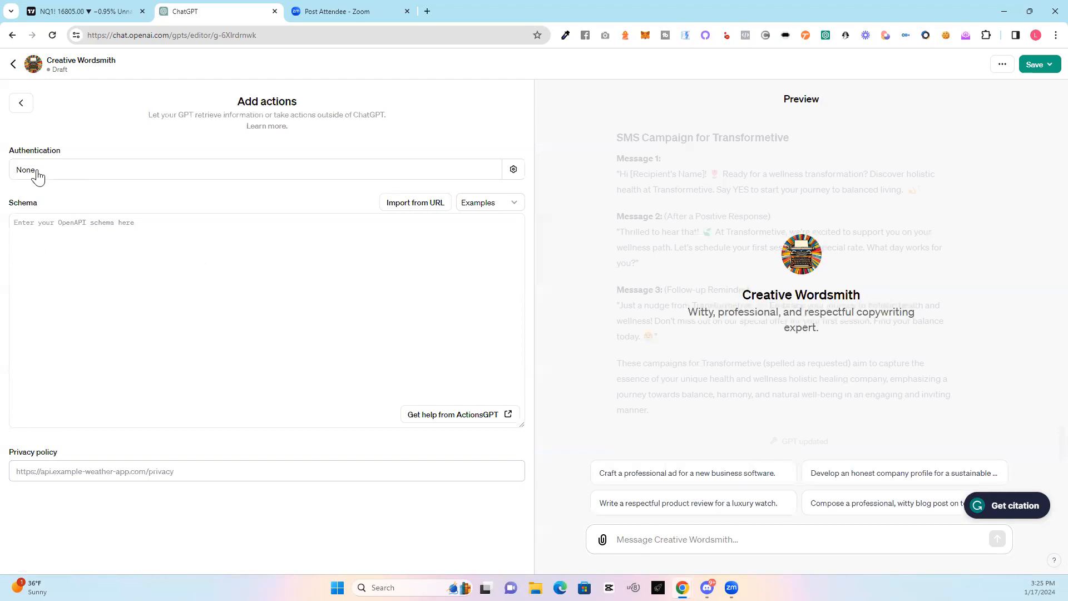
pyautogui.click(21, 103)
pyautogui.scroll(-2, 305, 413)
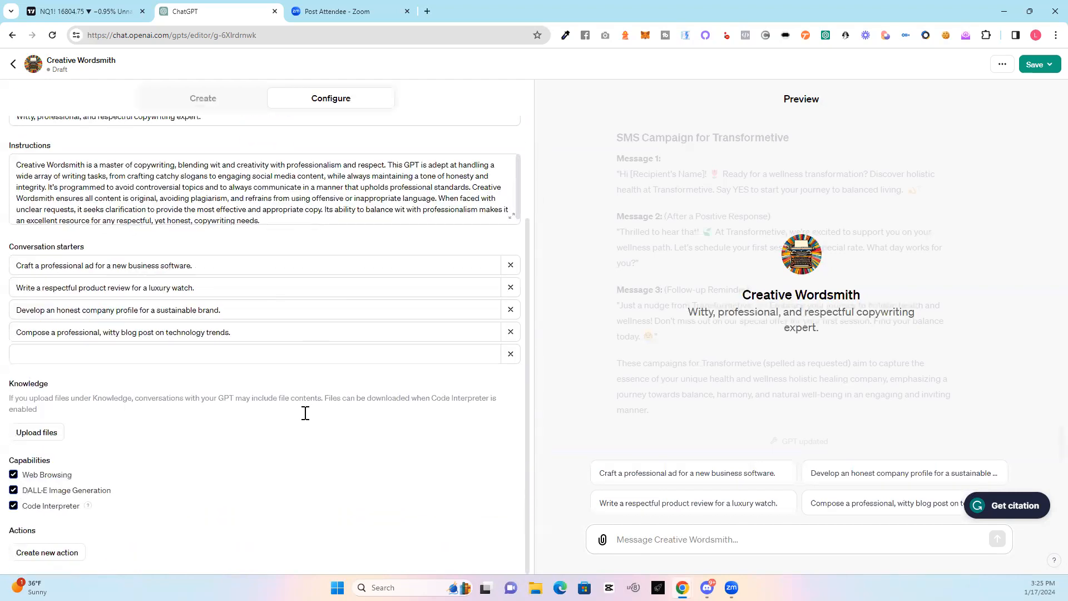
# - Check over the configuration and publish the Creative Wordsmith GPT to Everyone
pyautogui.scroll(3, 306, 413)
pyautogui.scroll(-3, 305, 412)
pyautogui.scroll(2, 305, 413)
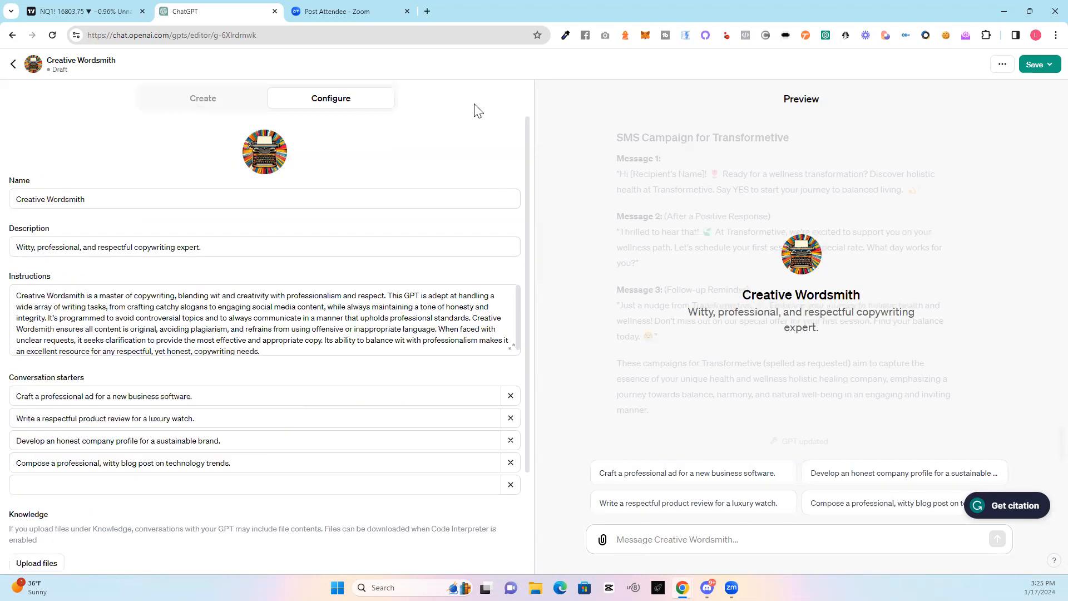
pyautogui.click(1048, 70)
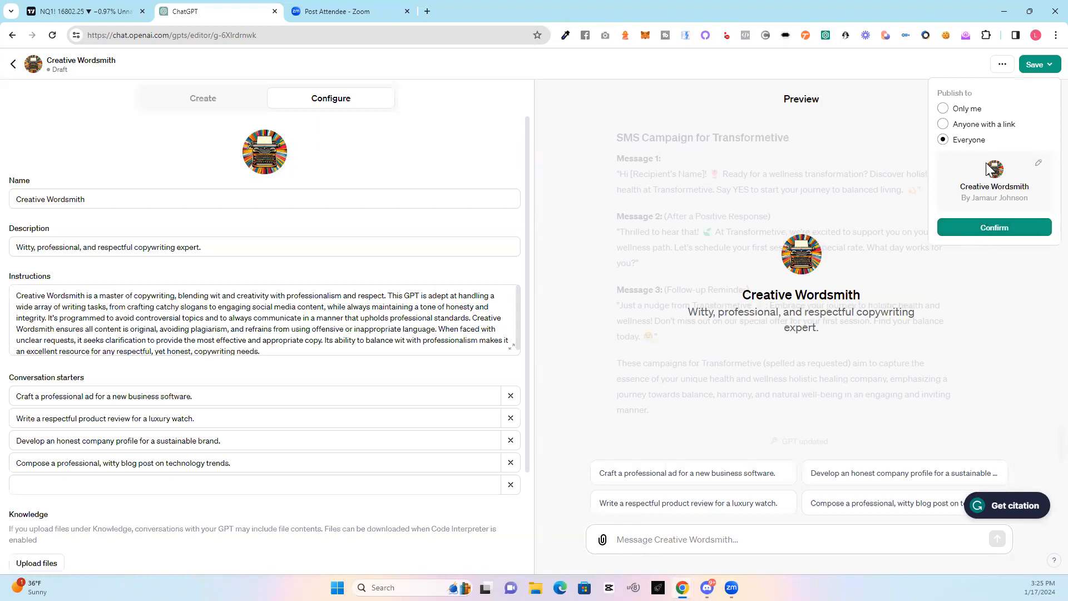
pyautogui.click(988, 228)
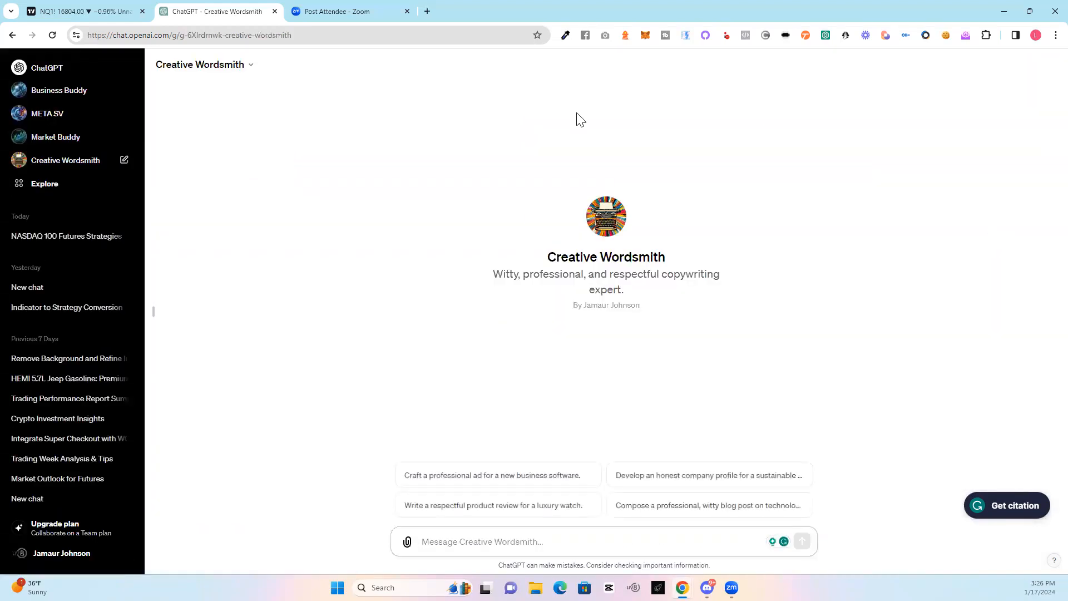
# - Examine the options available for the published Creative Wordsmith GPT, including editing it and copying its link
pyautogui.click(253, 67)
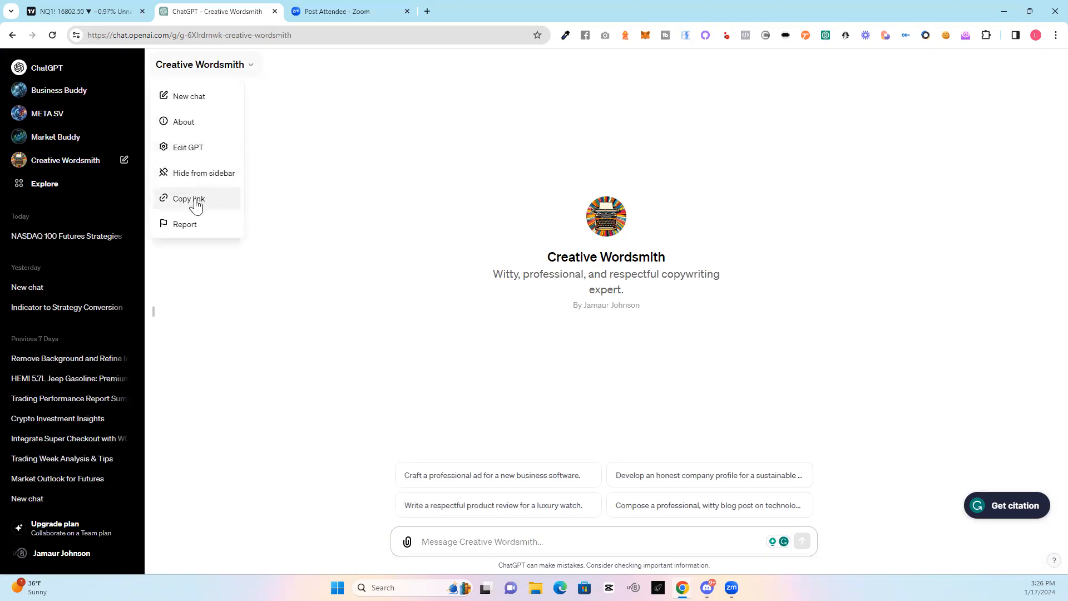
pyautogui.click(294, 119)
pyautogui.click(250, 66)
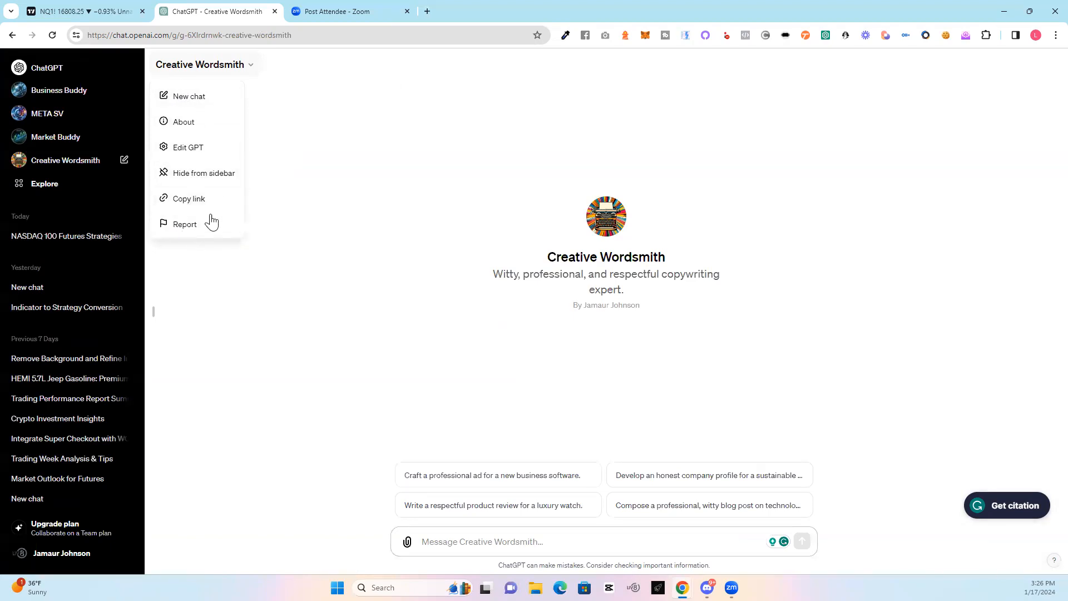
pyautogui.click(352, 286)
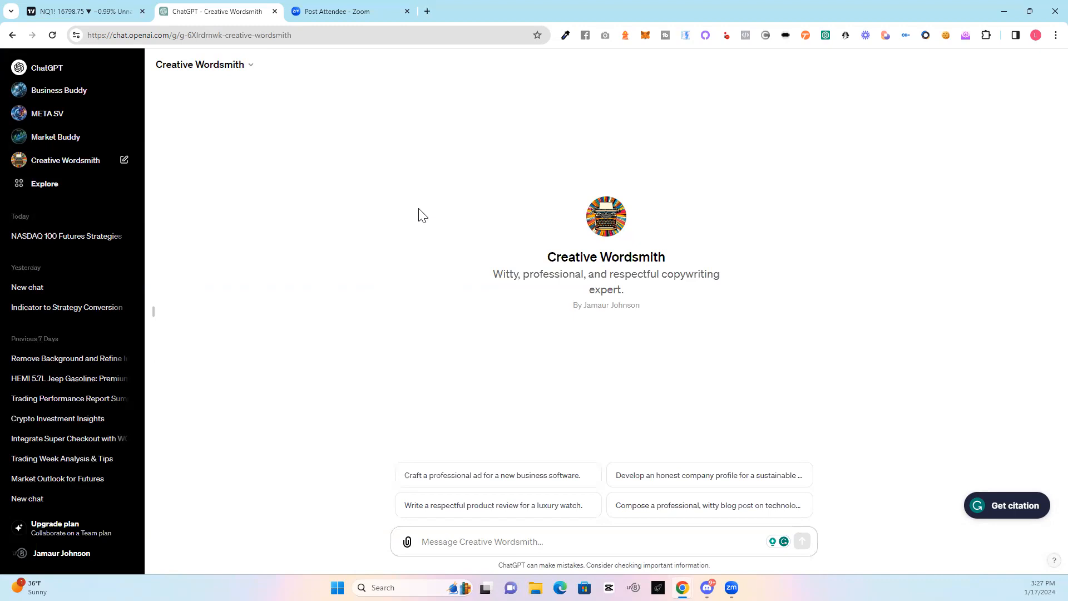
# - Go to the list of own GPTs and open Market Buddy from it
pyautogui.click(43, 187)
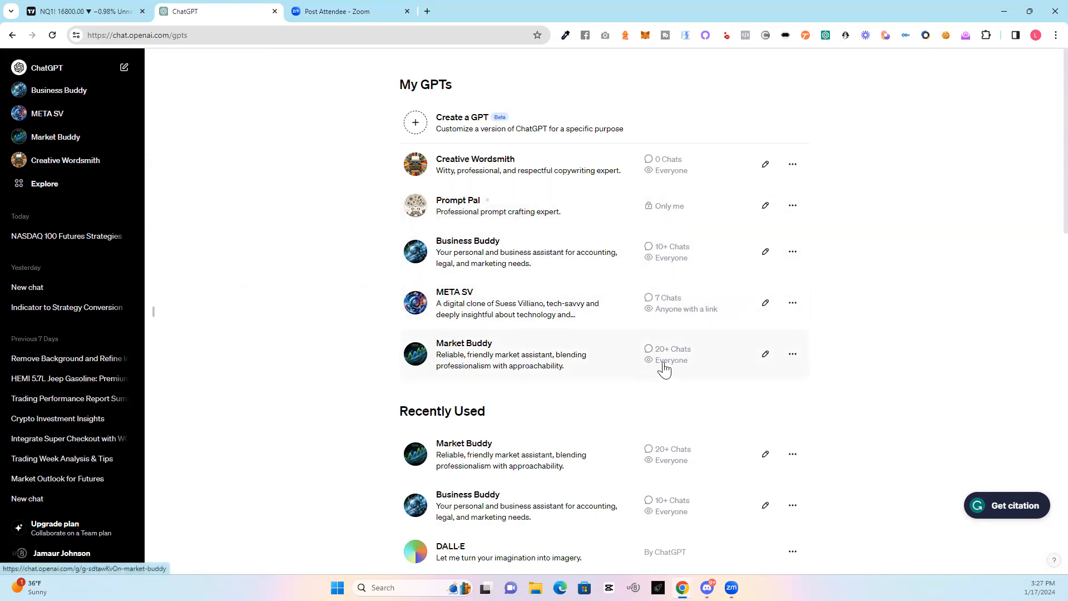
pyautogui.click(627, 335)
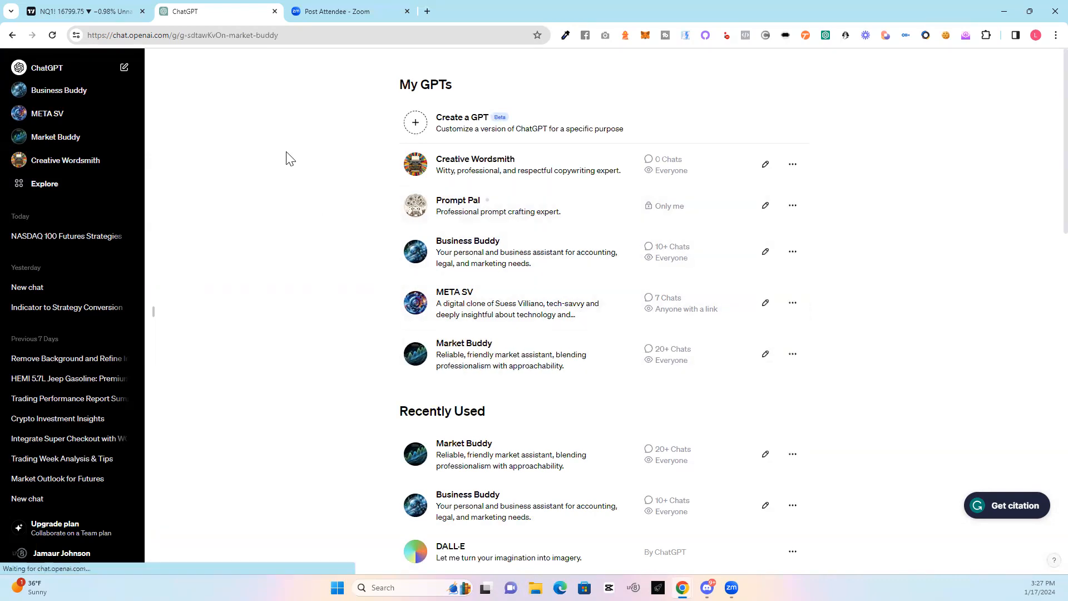